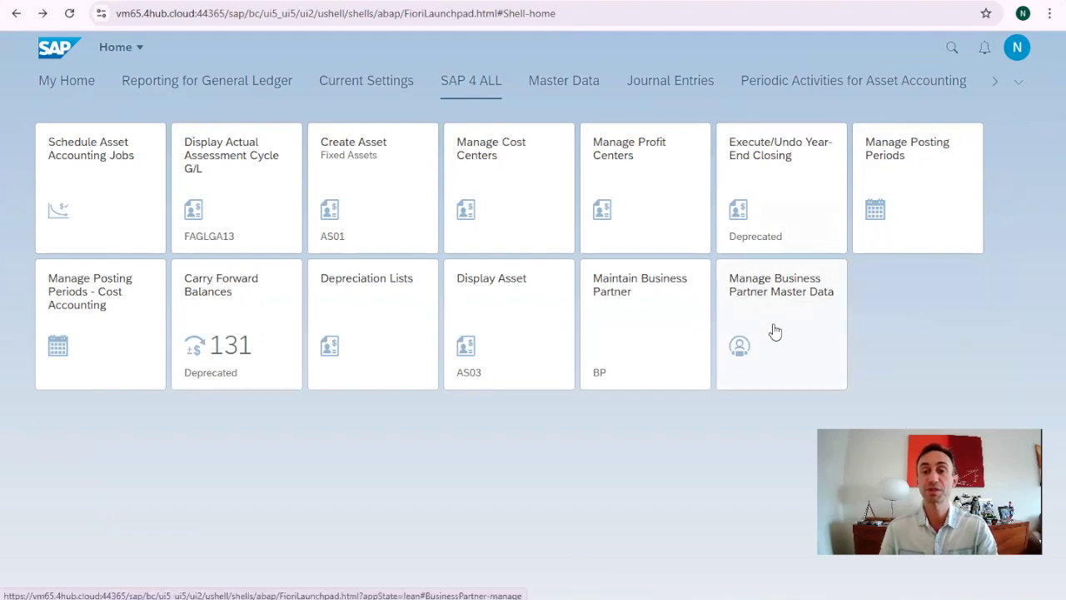
Step: Open Manage Business Partner and filter by Created By the current user ID, listing 13 partners
left_click(771, 301)
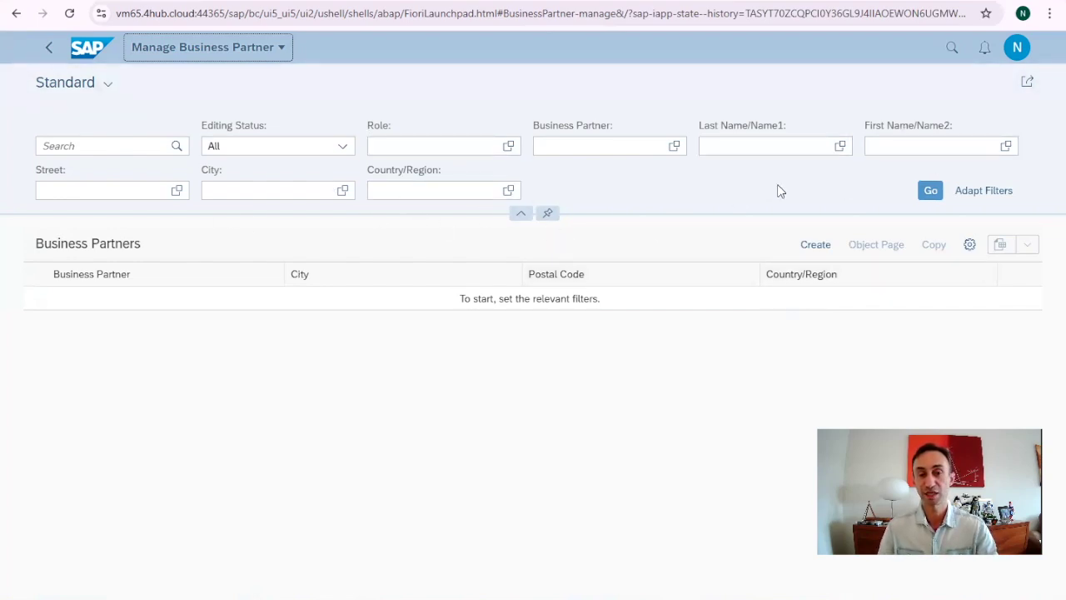
left_click(977, 200)
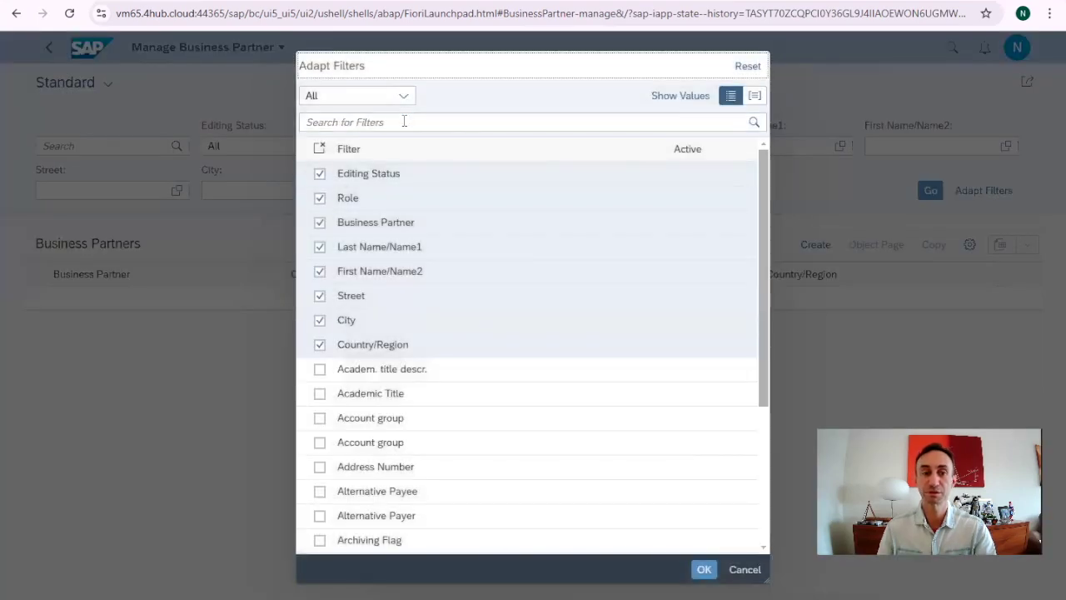
left_click(404, 121)
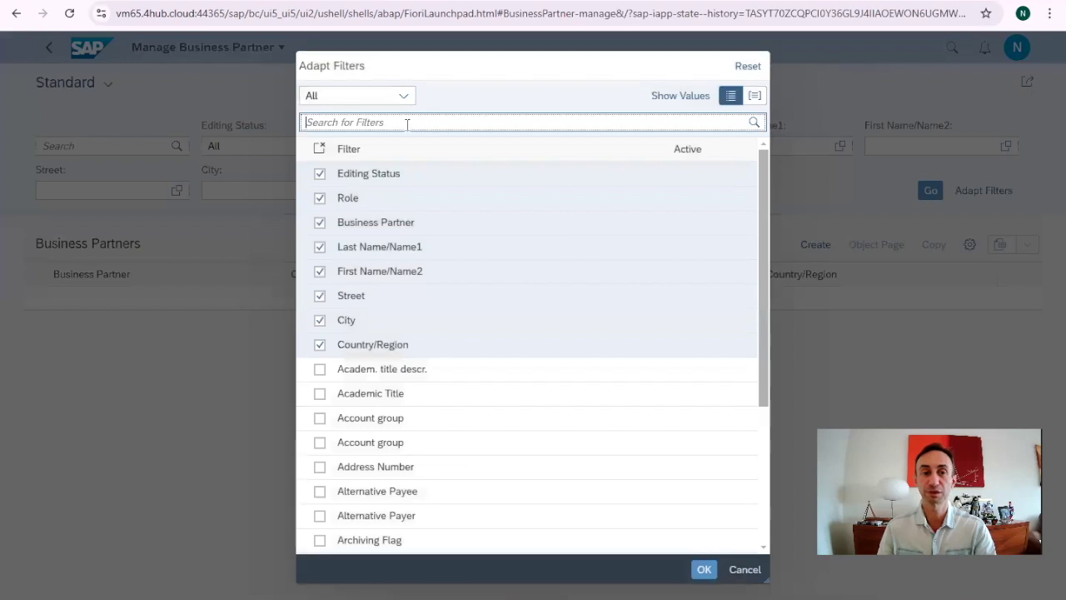
type("cre")
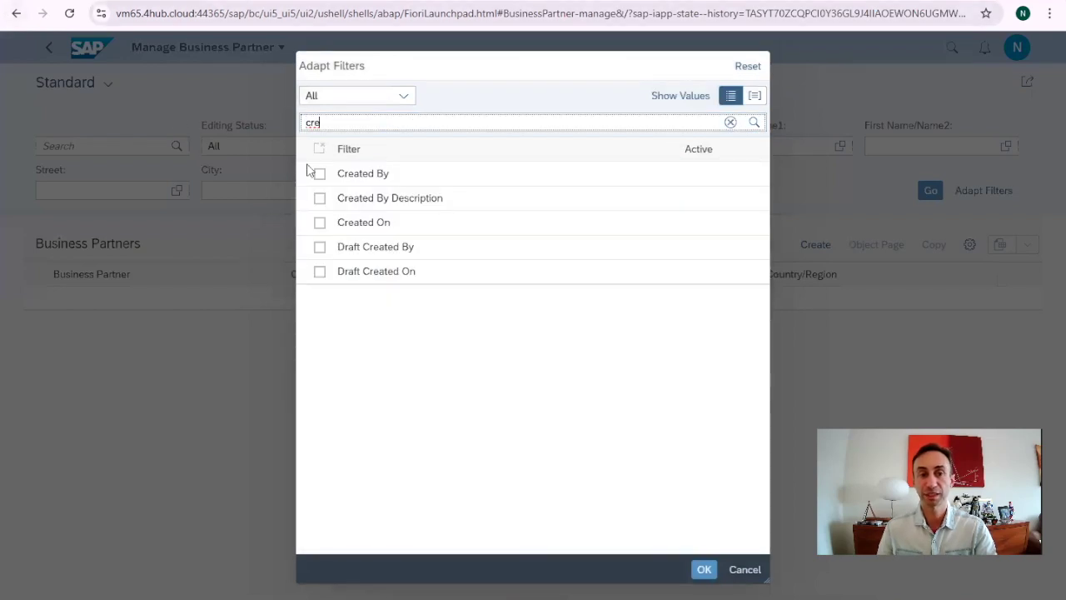
left_click(319, 173)
key("Return")
type("ndias")
left_click(931, 191)
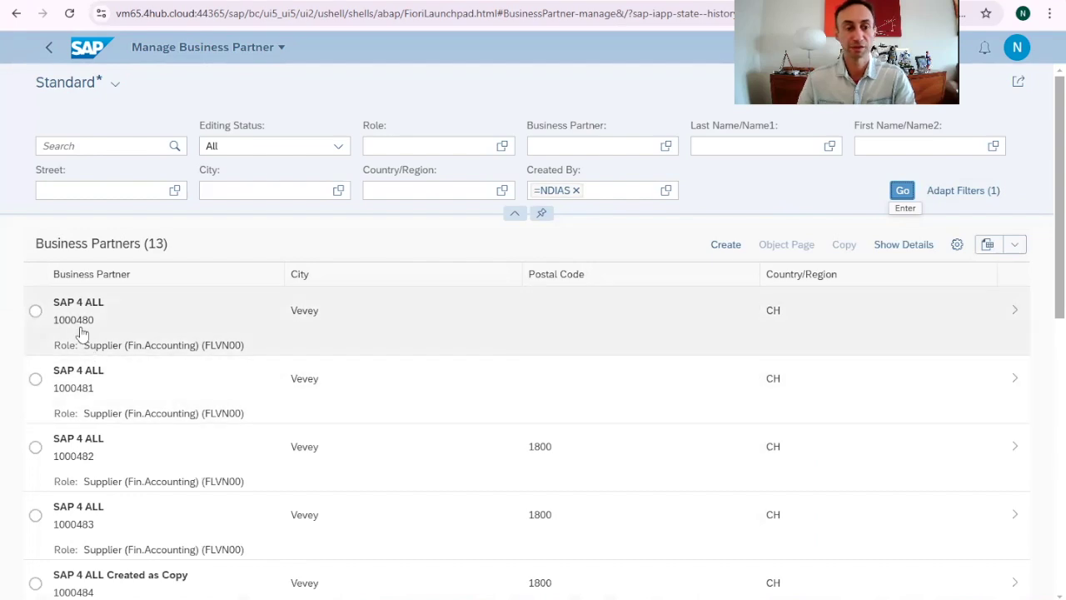
Step: Show street details under each partner in the list
scroll(115, 334, "down", 6)
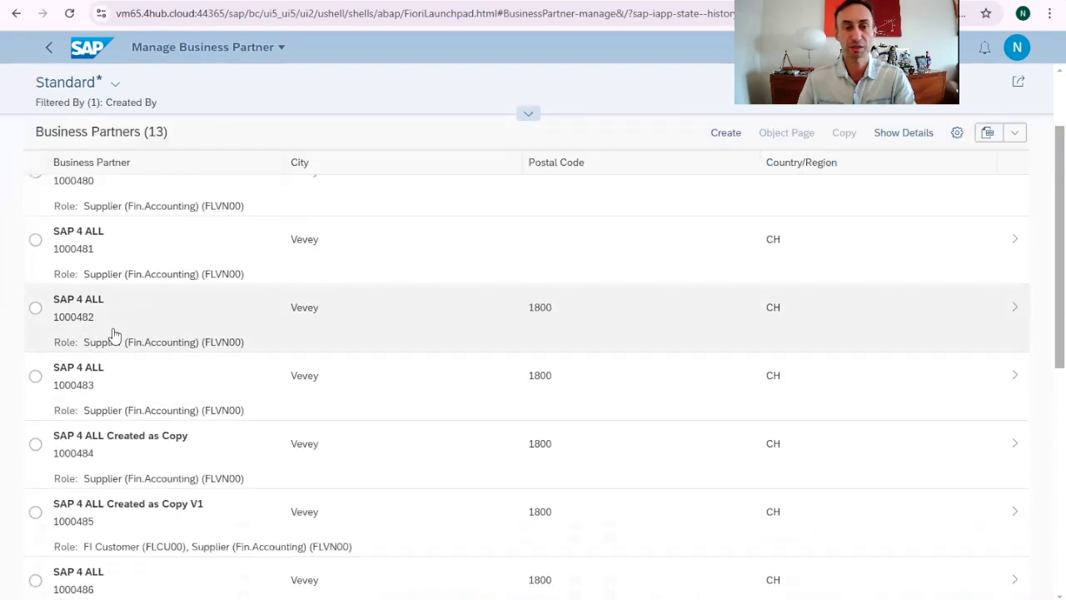
scroll(115, 334, "up", 4)
scroll(115, 334, "up", 3)
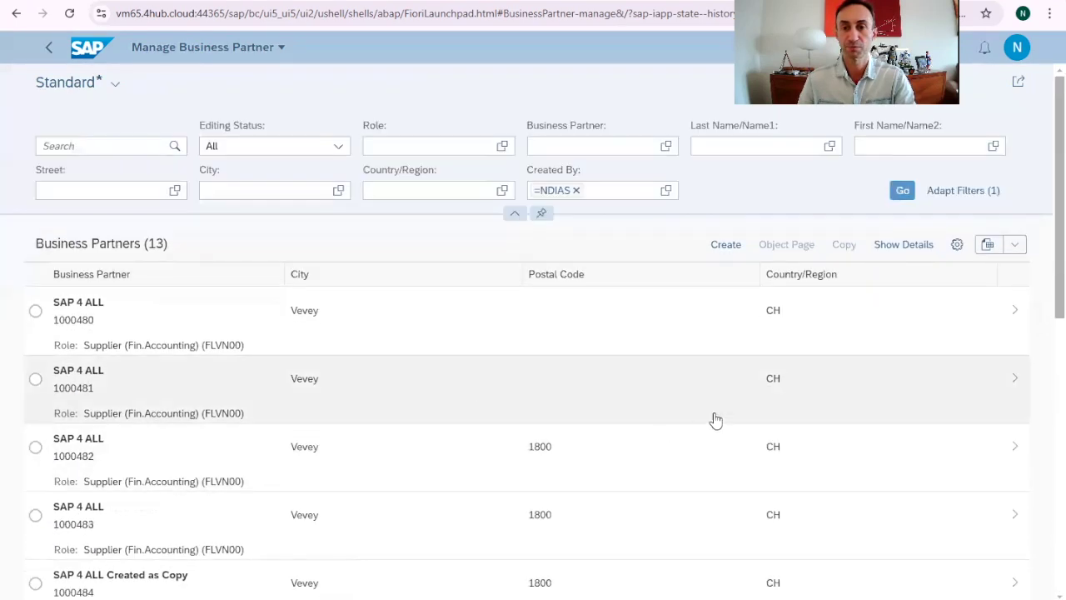
scroll(358, 349, "down", 2)
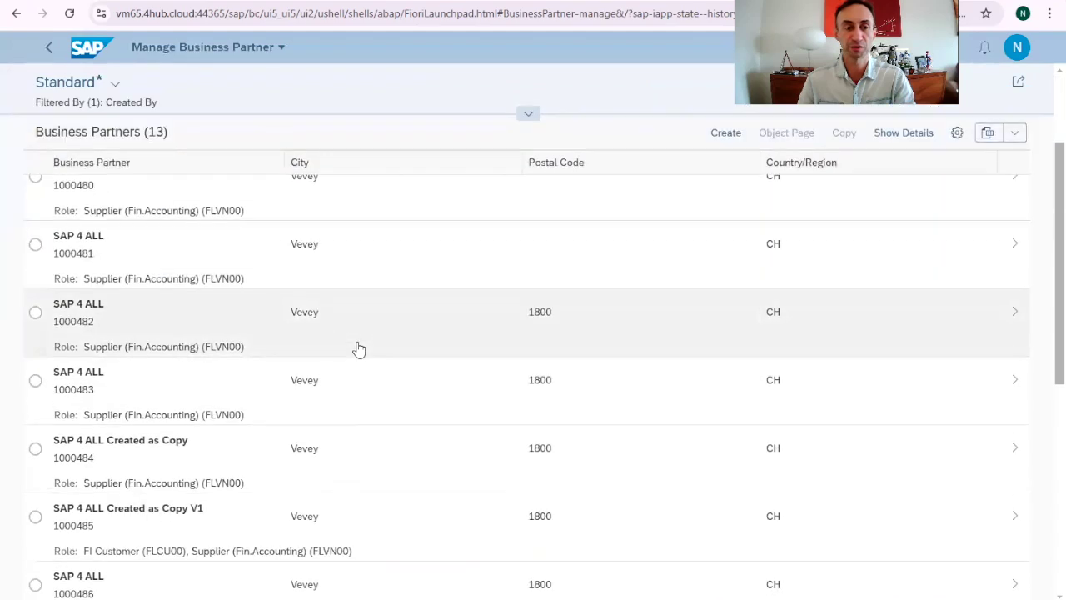
scroll(139, 267, "up", 2)
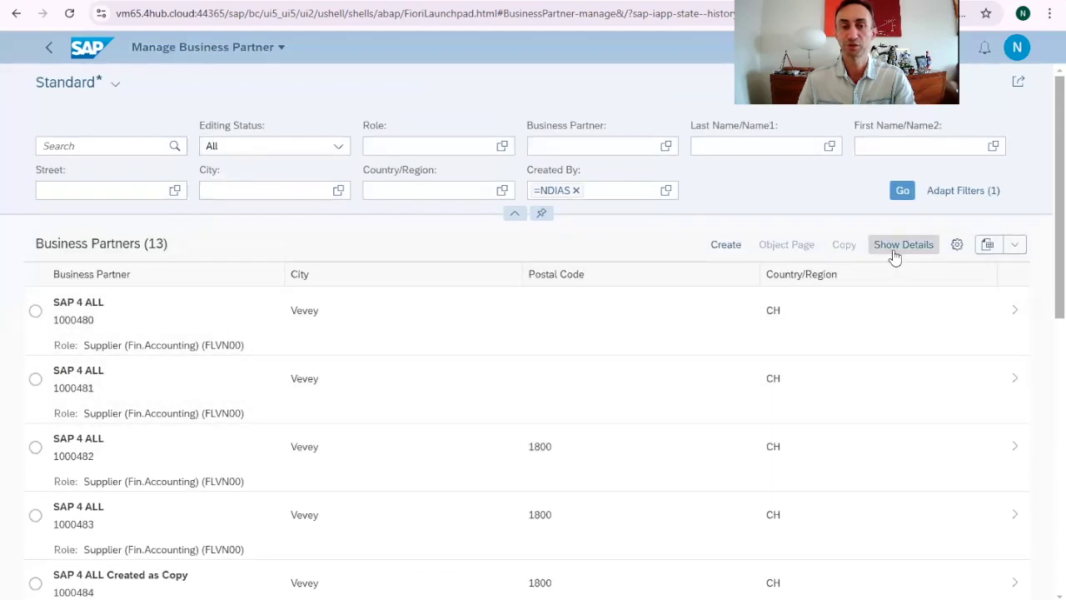
left_click(897, 246)
Step: Add BP Category to the list's displayed columns via the settings
scroll(664, 444, "down", 3)
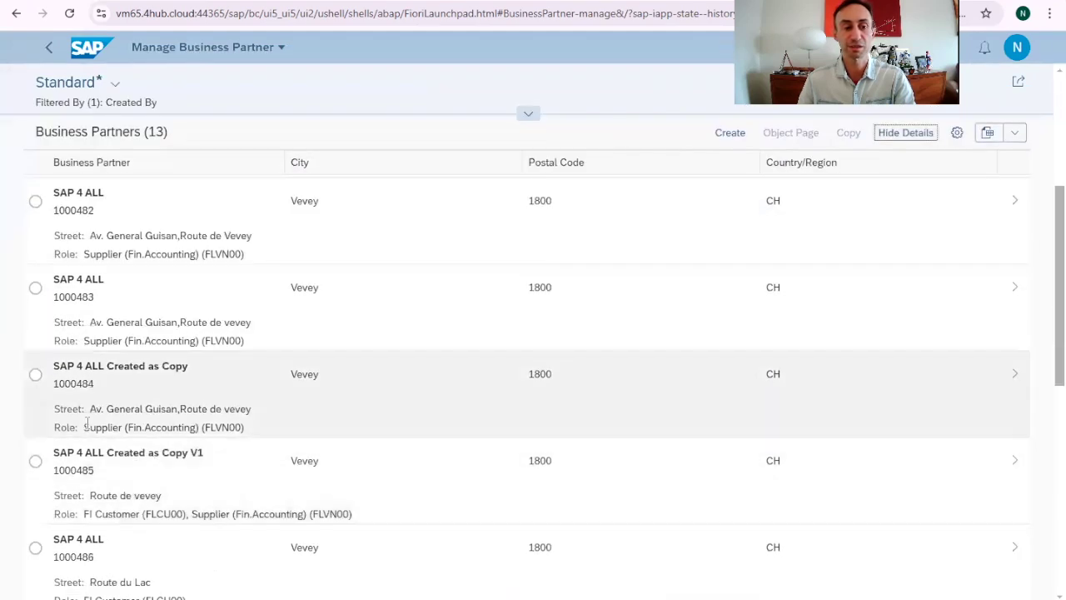
scroll(188, 428, "down", 2)
scroll(224, 438, "down", 4)
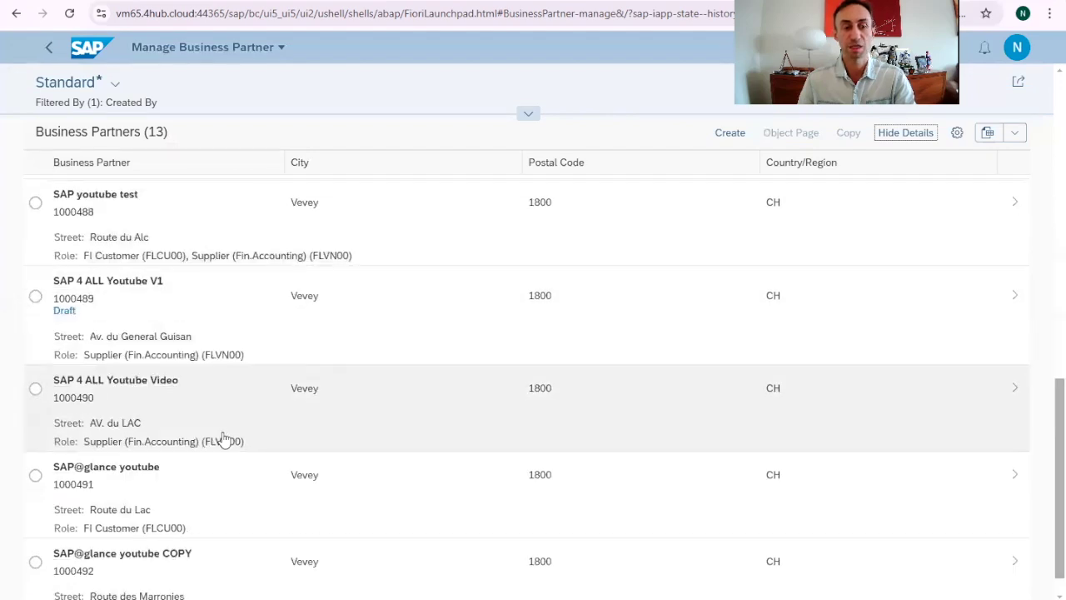
scroll(224, 439, "up", 5)
scroll(224, 439, "up", 5)
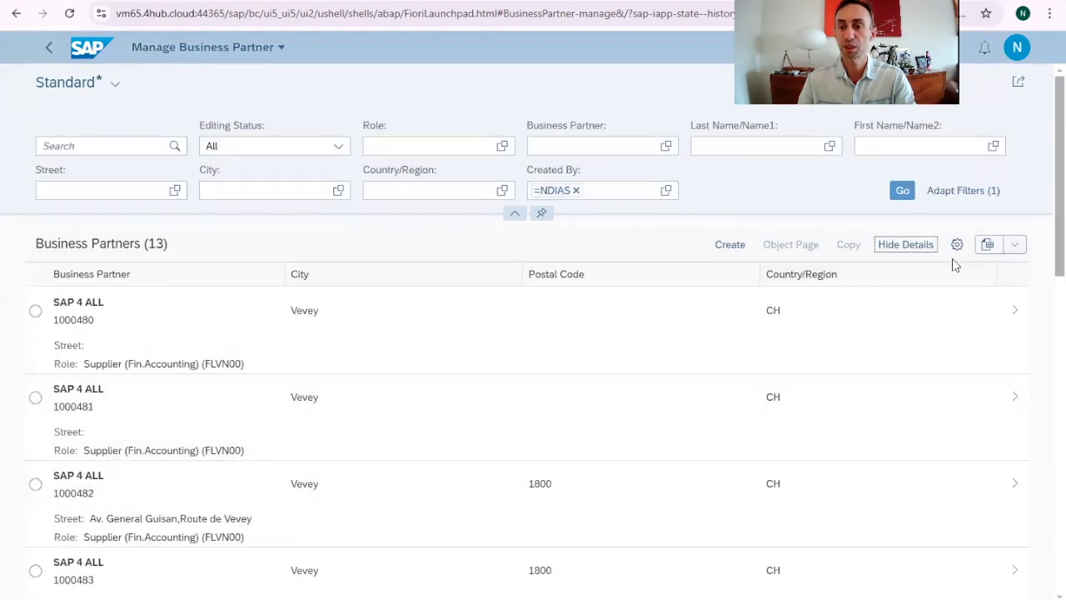
left_click(957, 247)
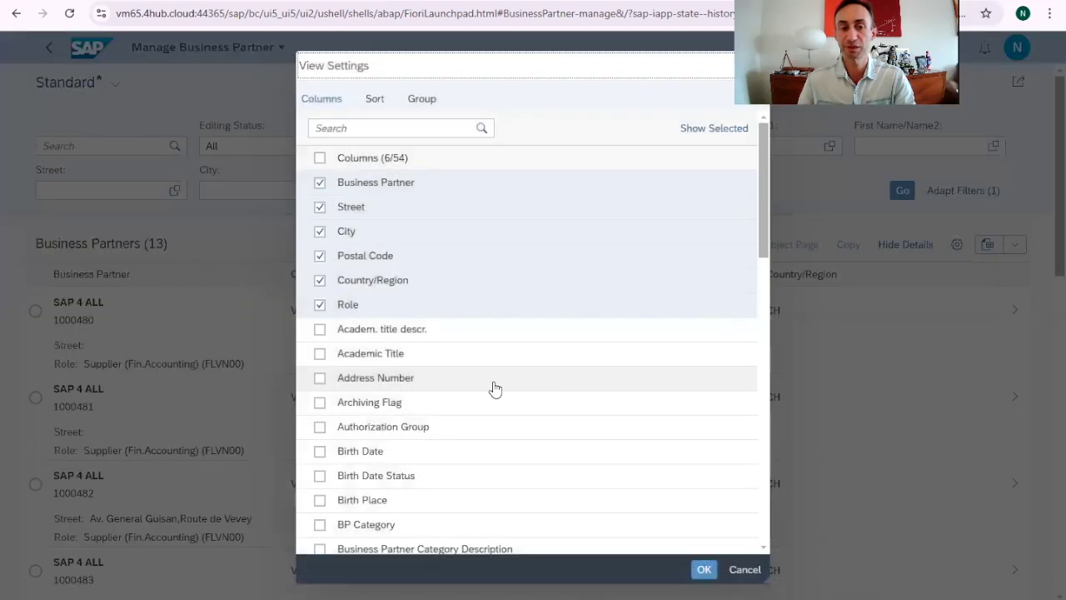
scroll(495, 387, "down", 1)
left_click(319, 451)
left_click(707, 572)
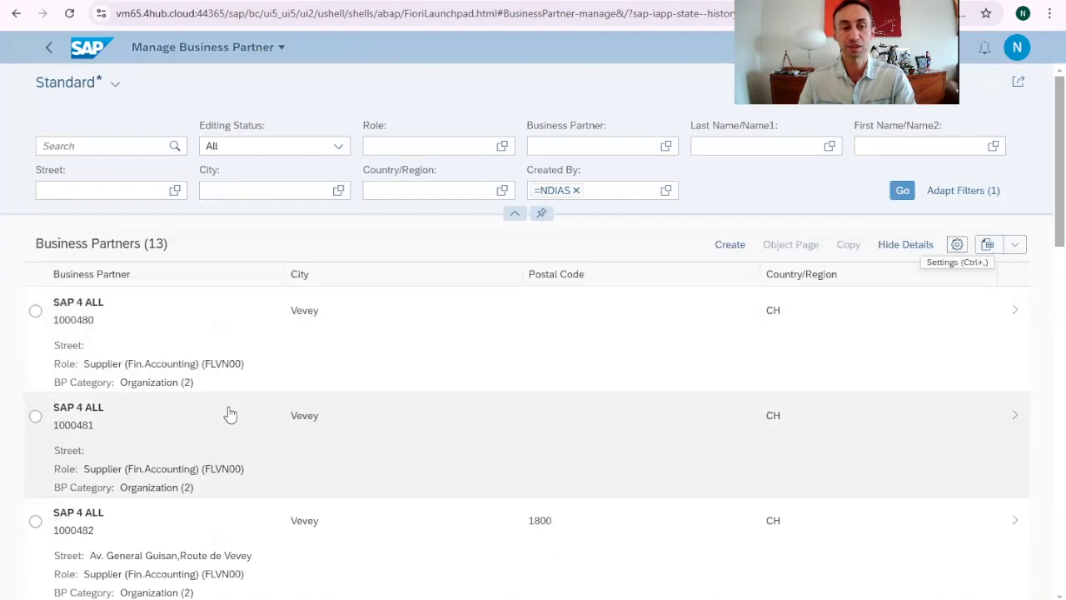
Step: Open partner 1000491 SAP@glance youtube from the list
scroll(228, 414, "down", 2)
scroll(230, 413, "down", 3)
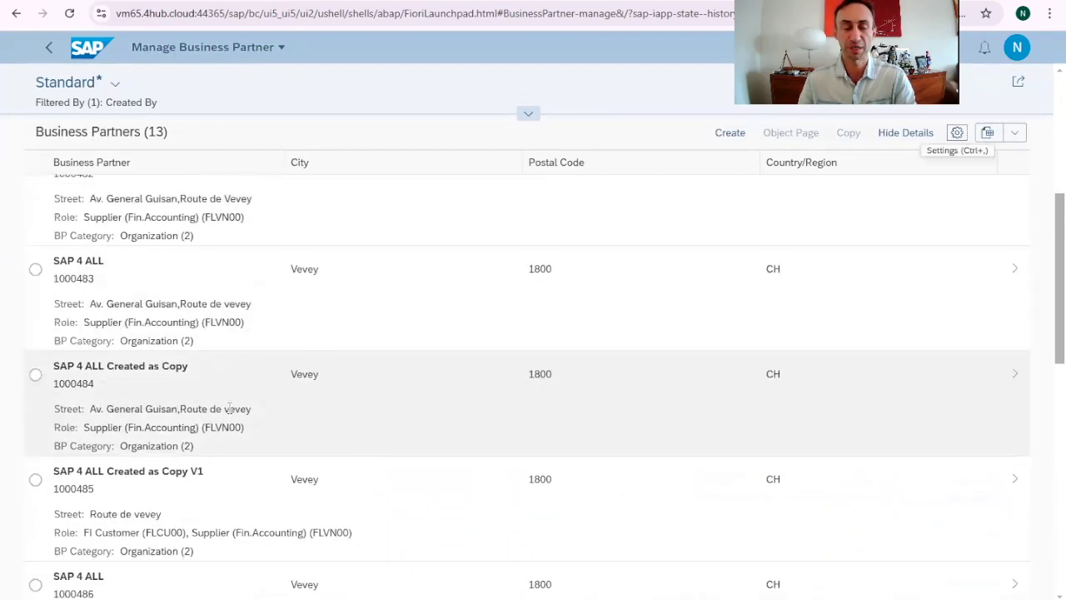
scroll(230, 410, "down", 6)
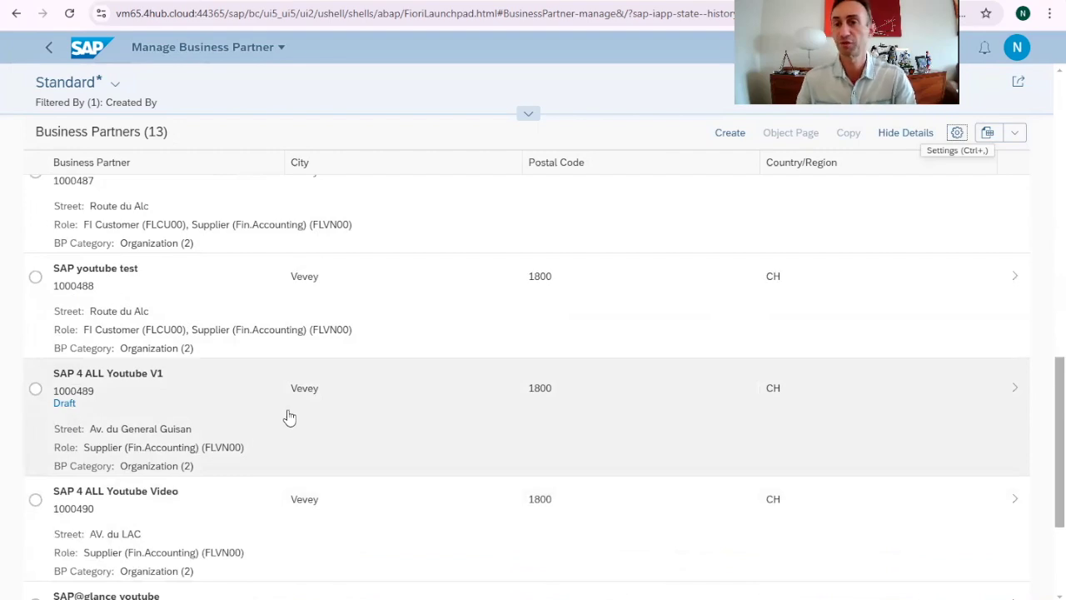
scroll(289, 417, "down", 3)
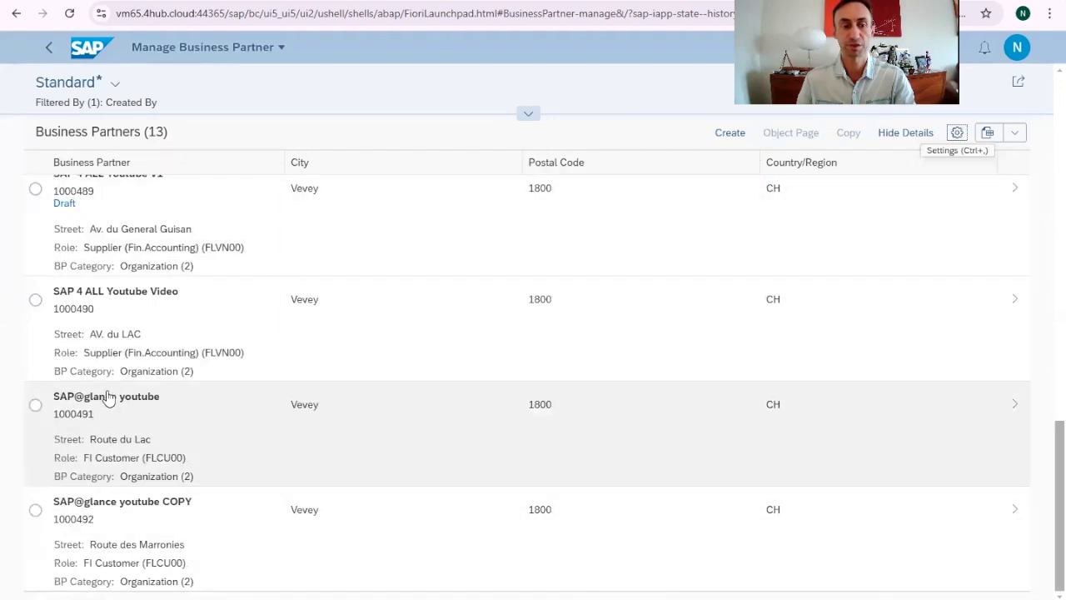
left_click(115, 404)
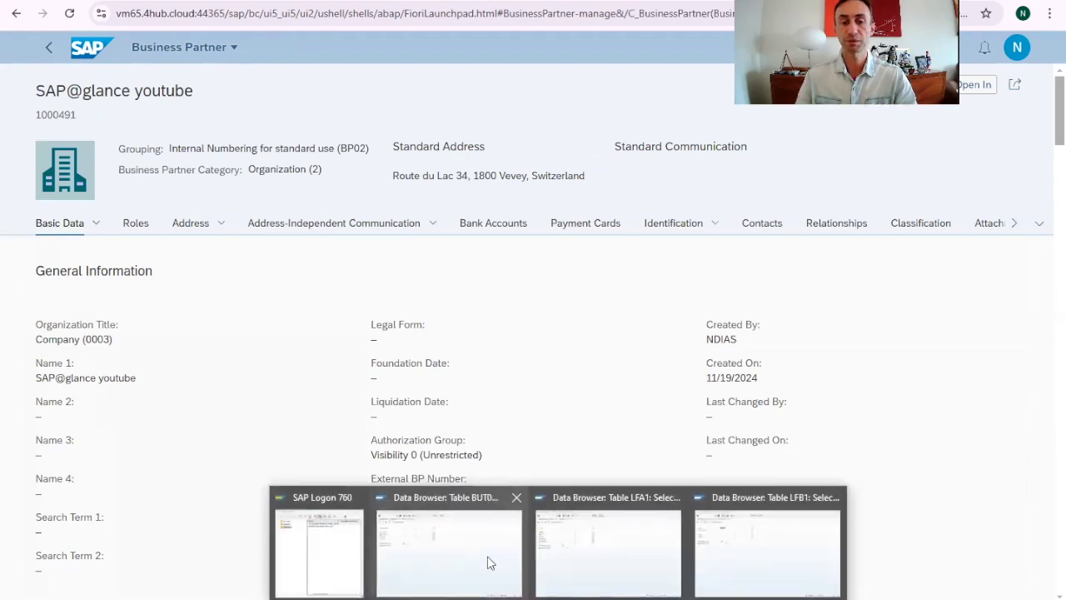
left_click(487, 555)
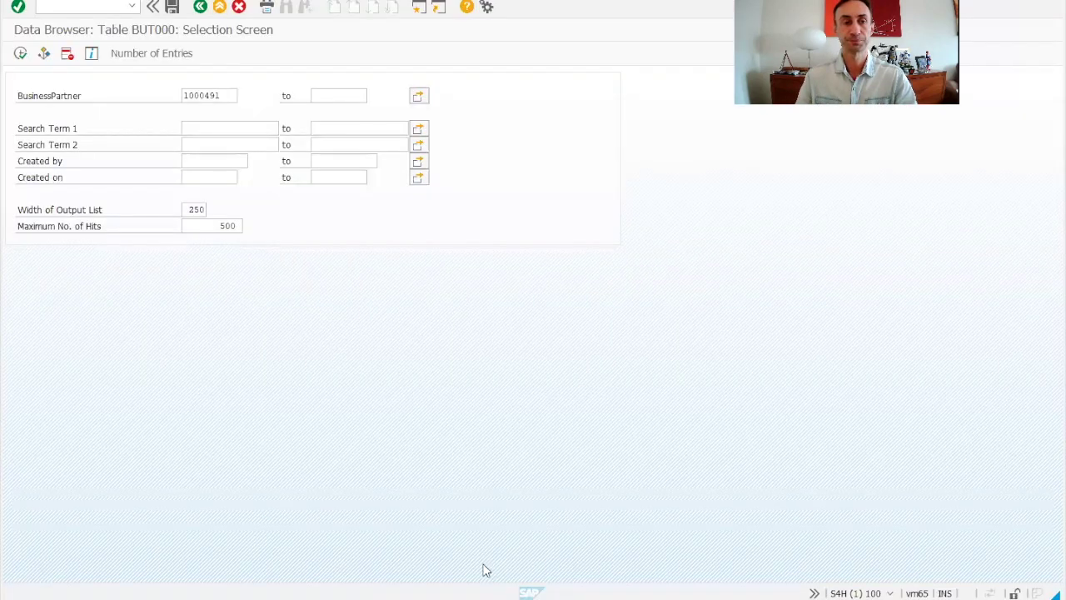
left_click(20, 52)
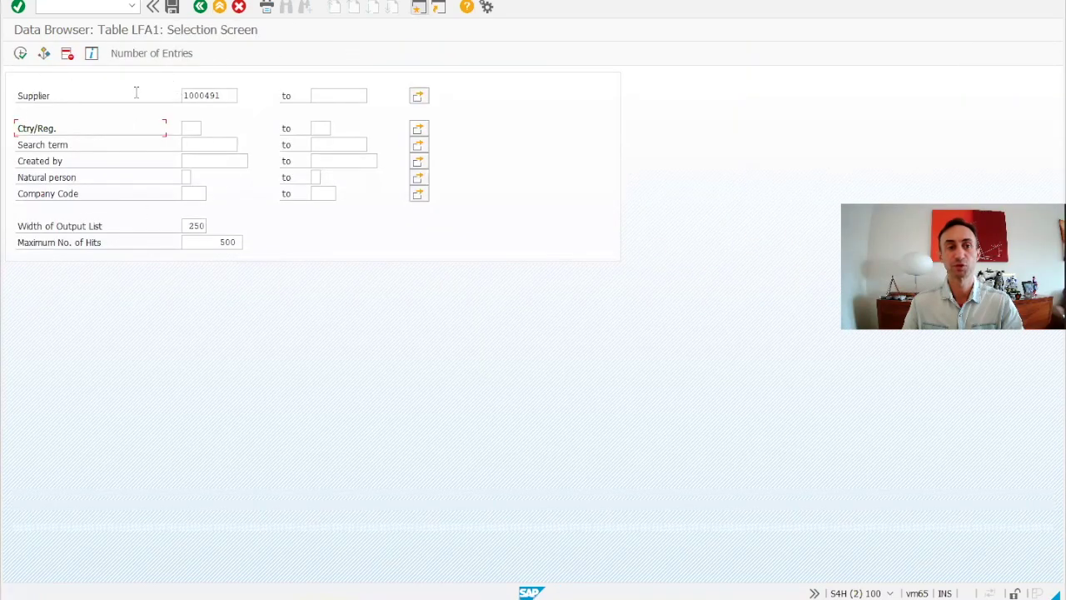
left_click(156, 56)
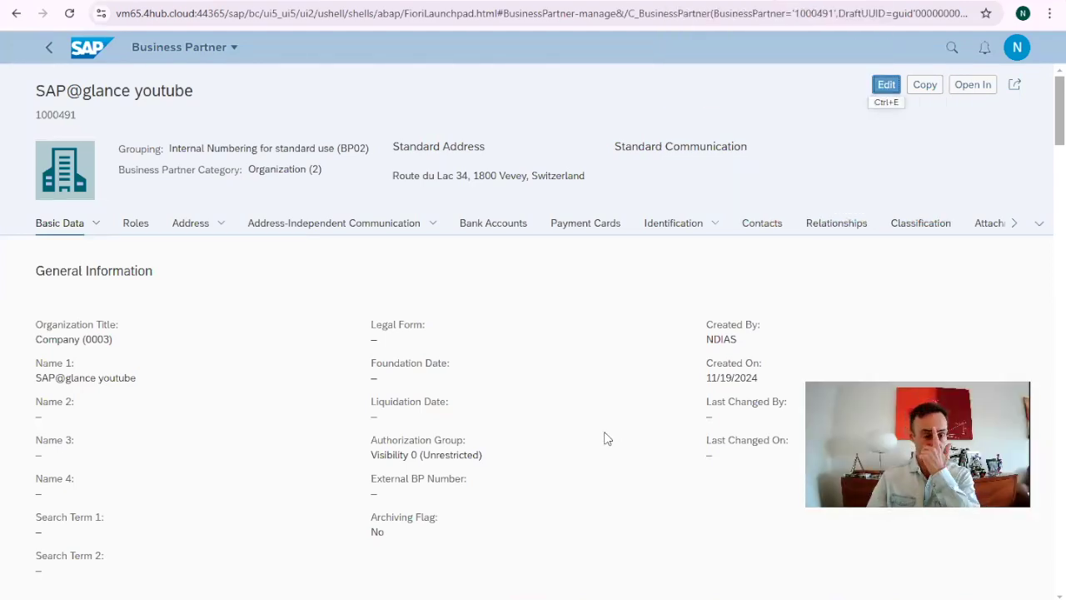
Step: Put partner 1000491 into edit mode and scroll down to its Roles table
scroll(585, 405, "down", 3)
scroll(584, 400, "up", 3)
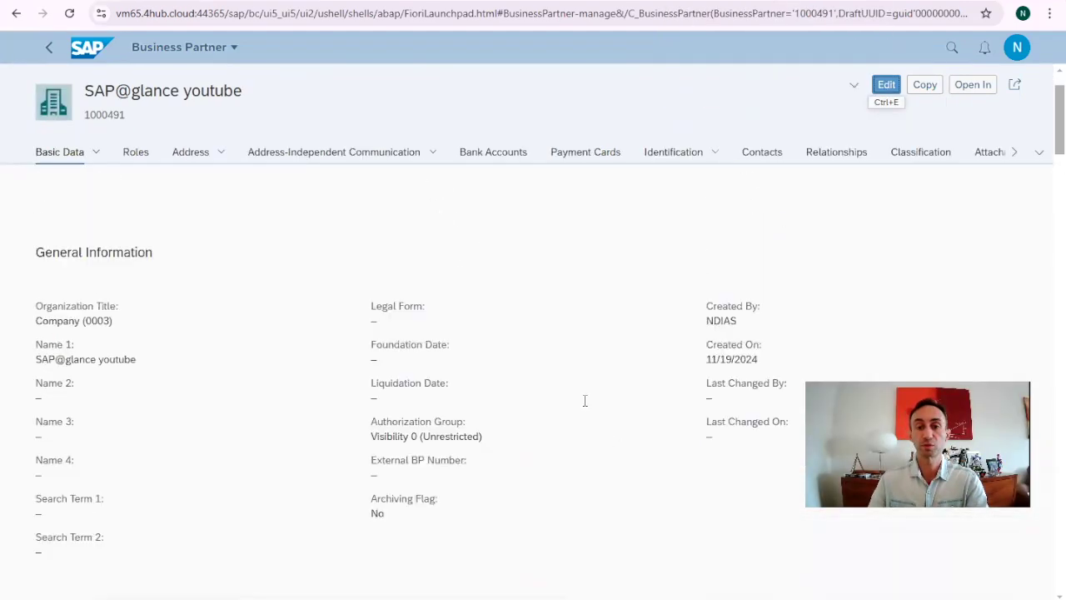
scroll(585, 400, "up", 2)
left_click(886, 86)
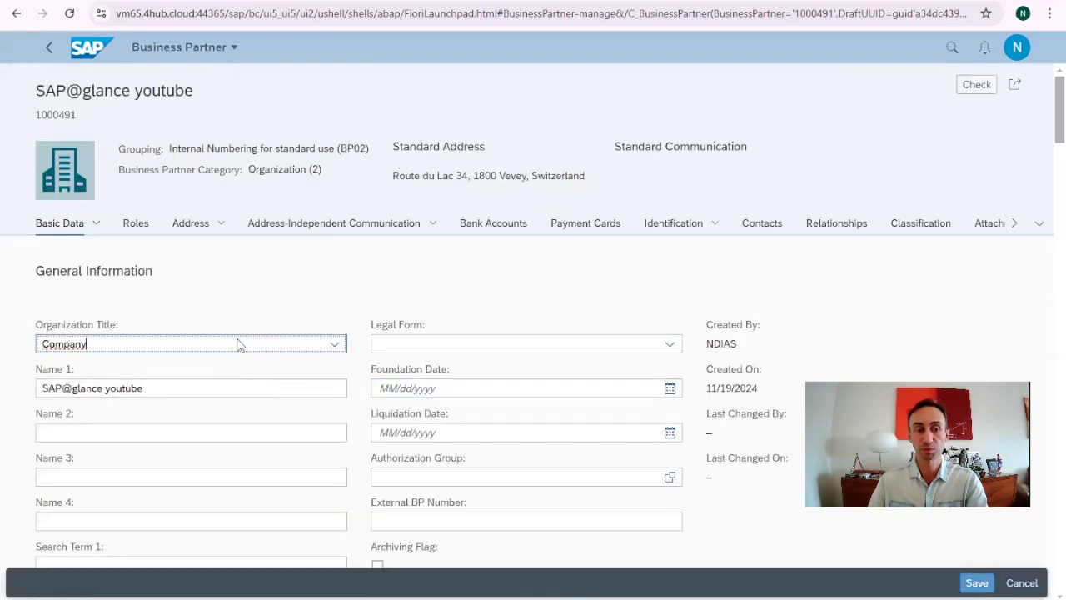
scroll(238, 342, "down", 1)
scroll(389, 405, "down", 5)
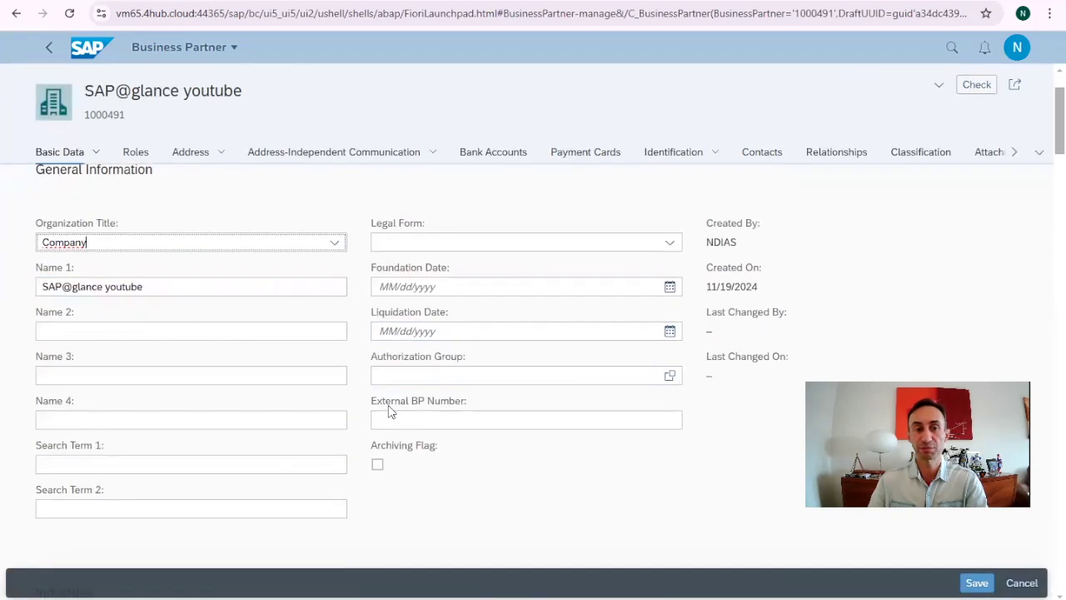
scroll(389, 411, "down", 3)
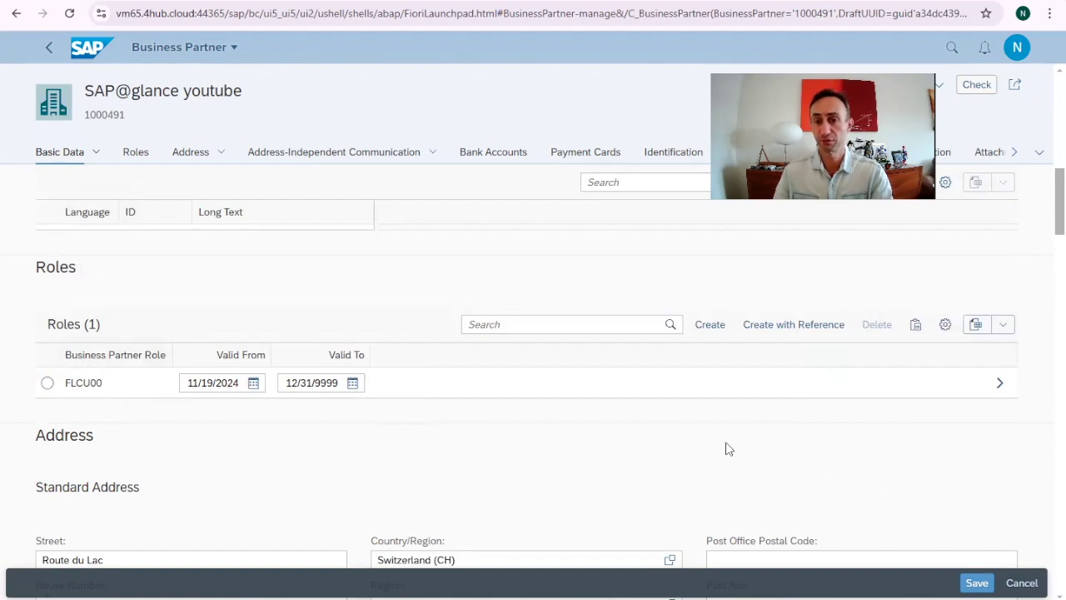
Step: Add the Supplier (Fin.Accounting) role FLVN00, then check and save the partner
left_click(710, 331)
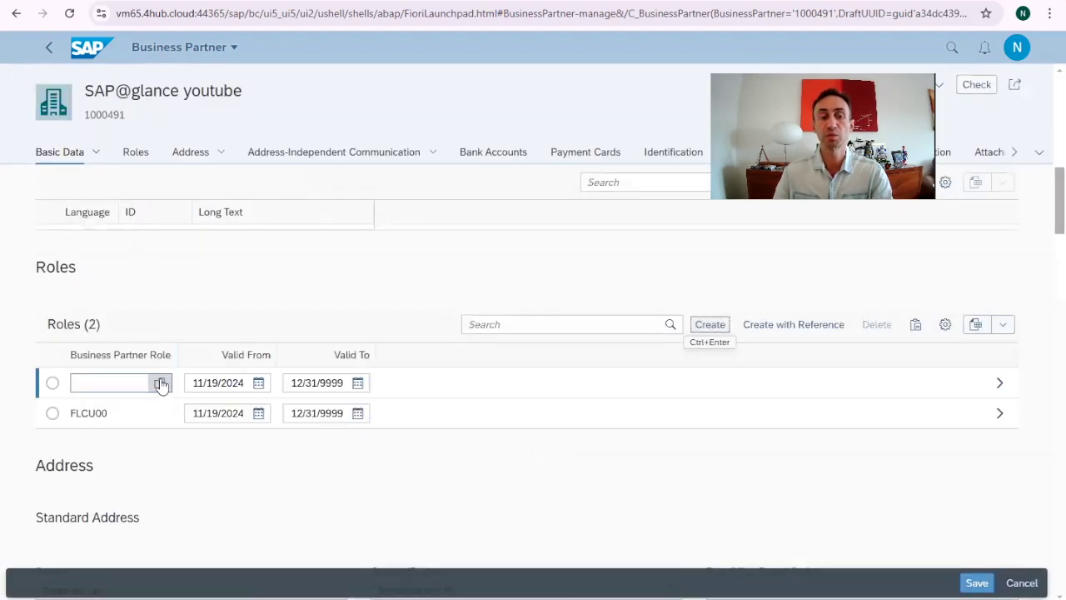
left_click(160, 384)
scroll(276, 329, "down", 3)
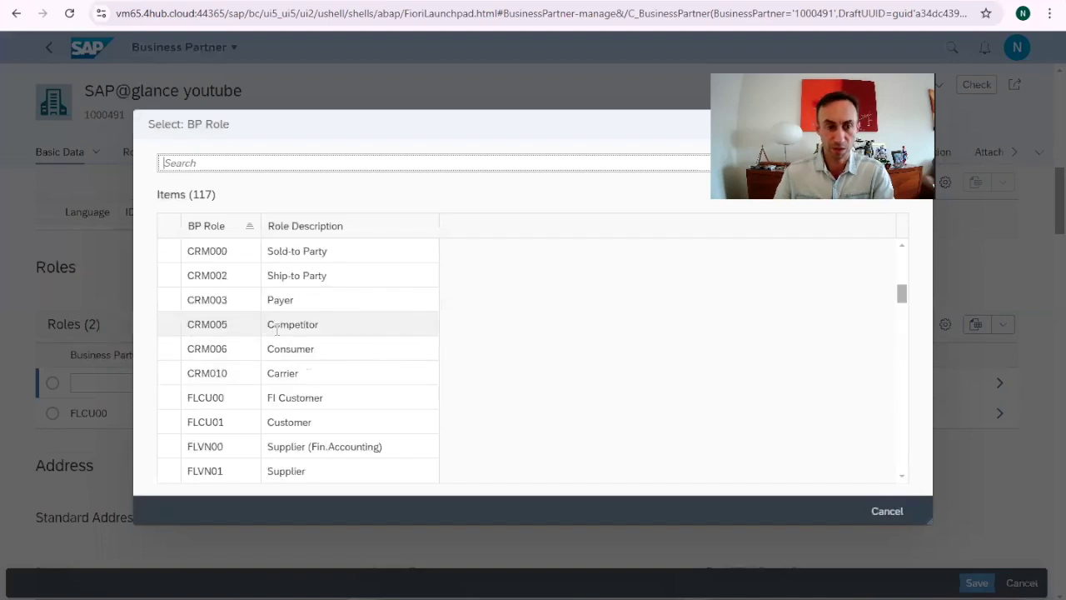
scroll(276, 330, "down", 2)
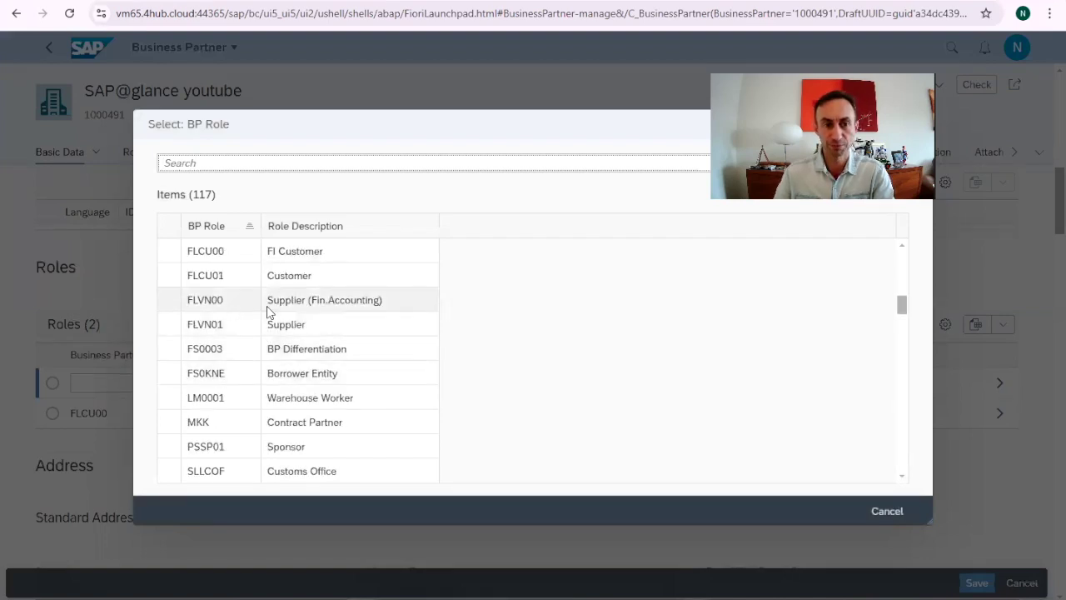
left_click(218, 299)
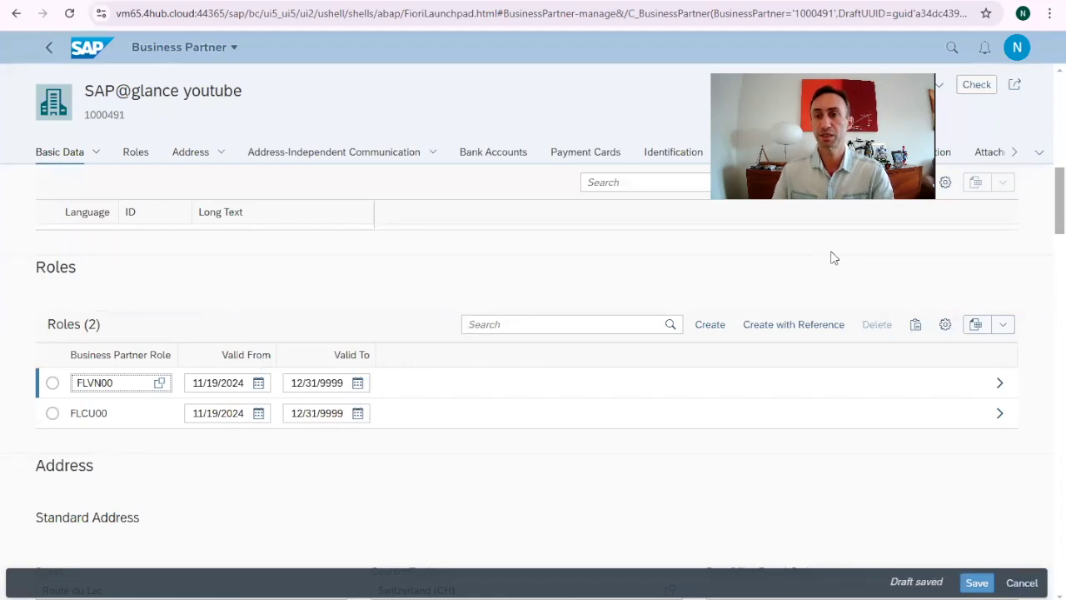
left_click(977, 85)
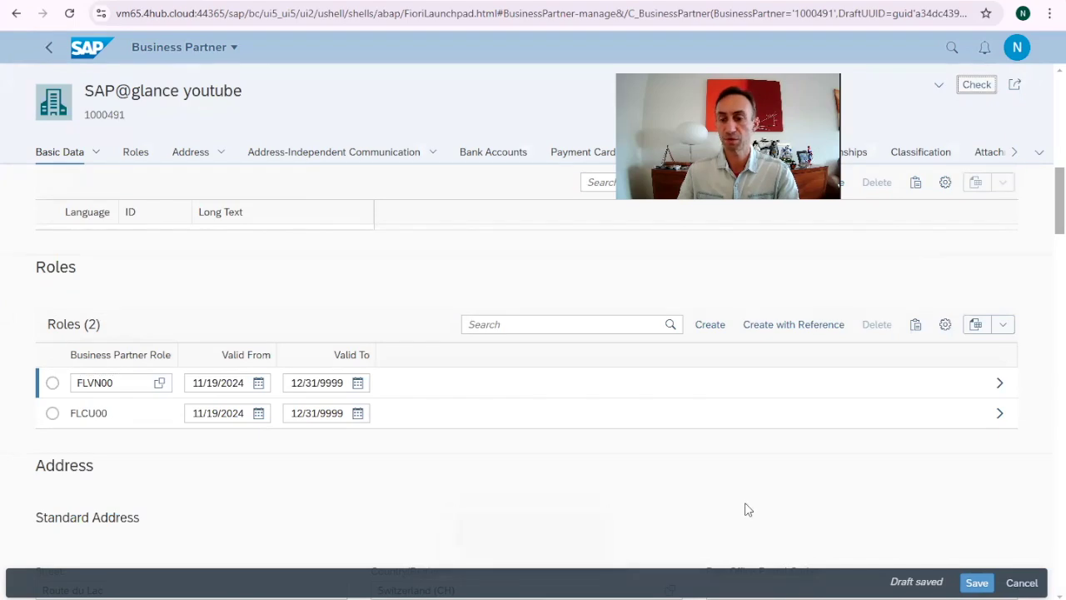
left_click(976, 582)
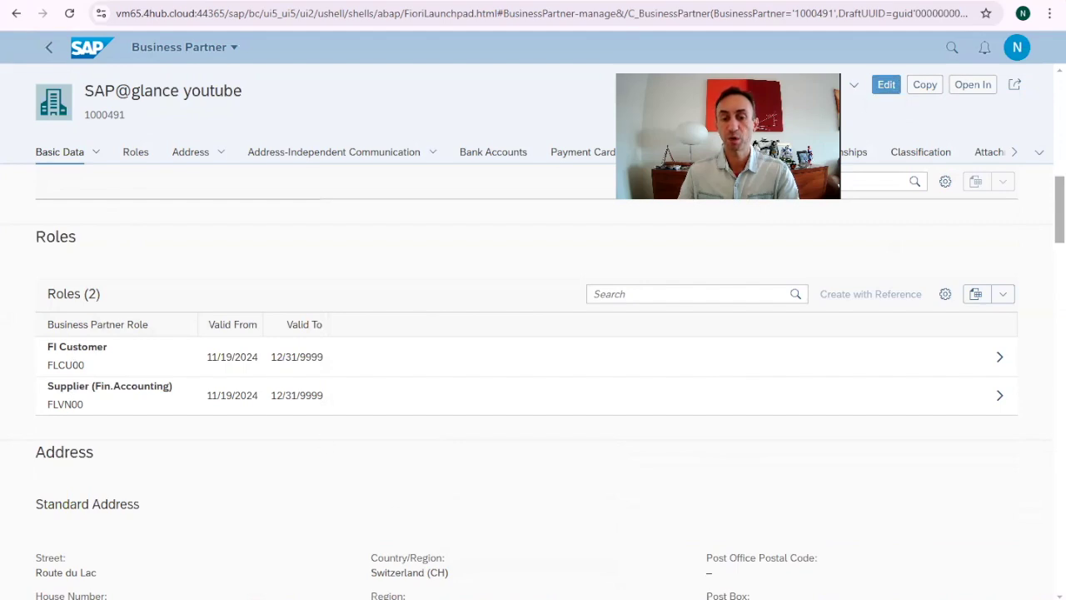
Step: Count and list LFA1 records for supplier 1000491 in SE16, returning one entry
left_click(597, 569)
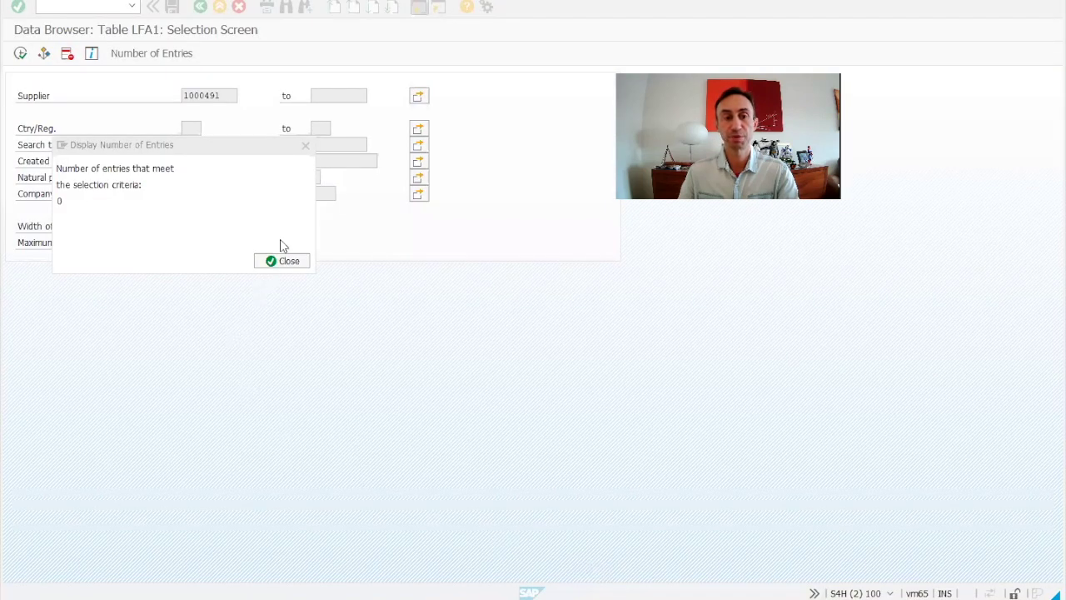
key("Return")
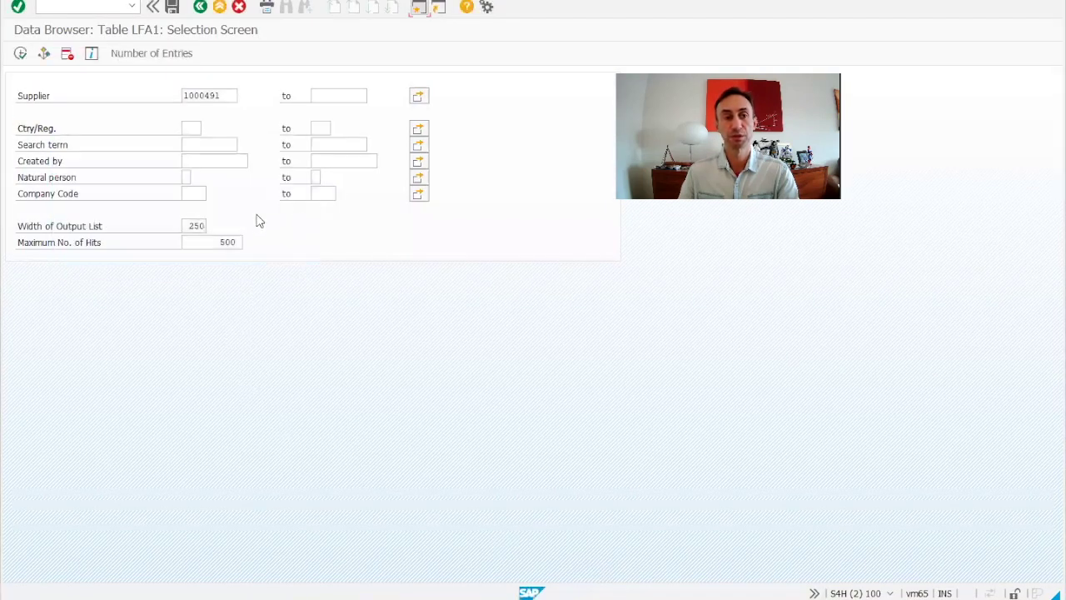
left_click(147, 53)
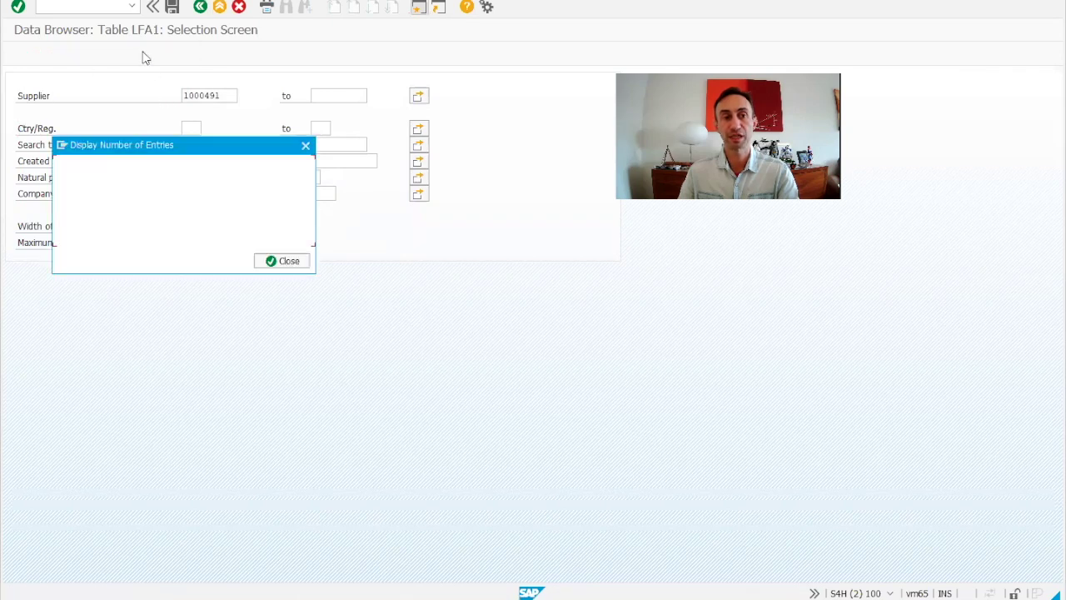
left_click(272, 261)
left_click(21, 57)
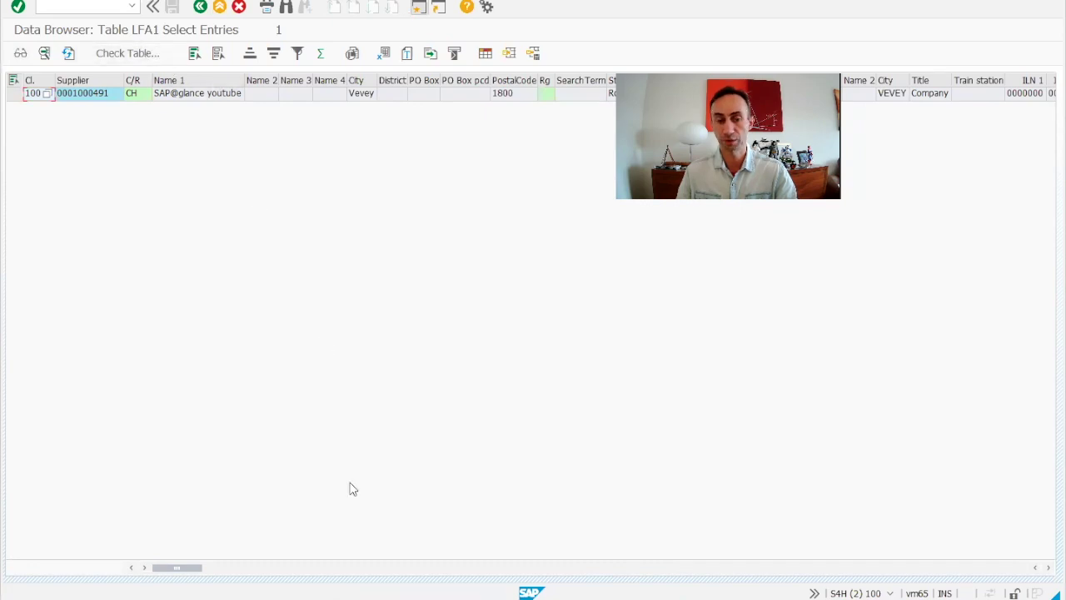
Step: Browse the supplier record's further columns, then count its LFB1 entries, which returns 0
left_click(553, 569)
left_click(558, 570)
left_click(558, 570)
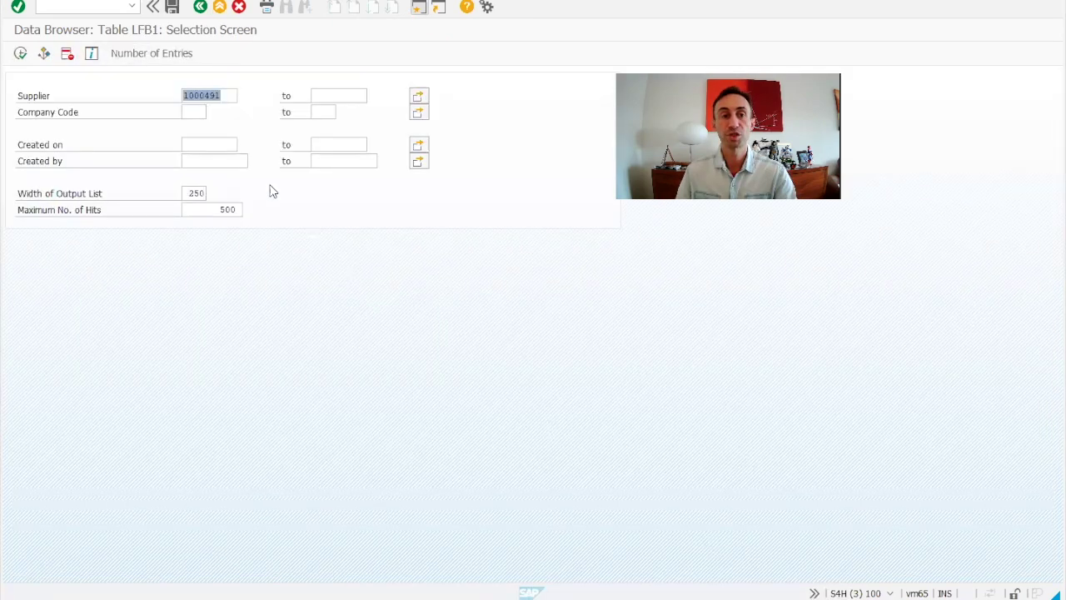
left_click(138, 53)
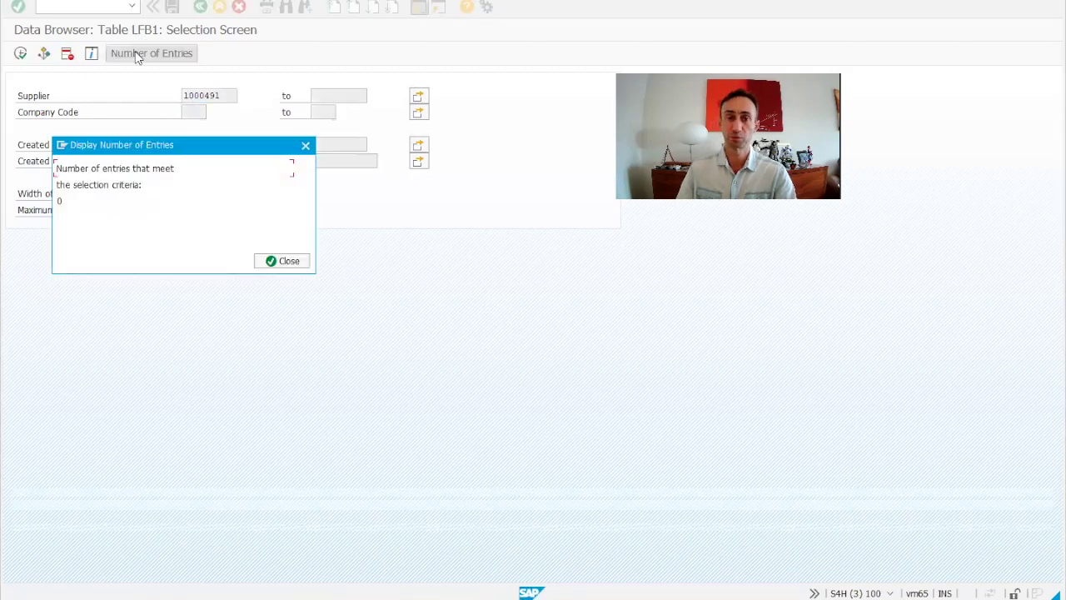
left_click(272, 261)
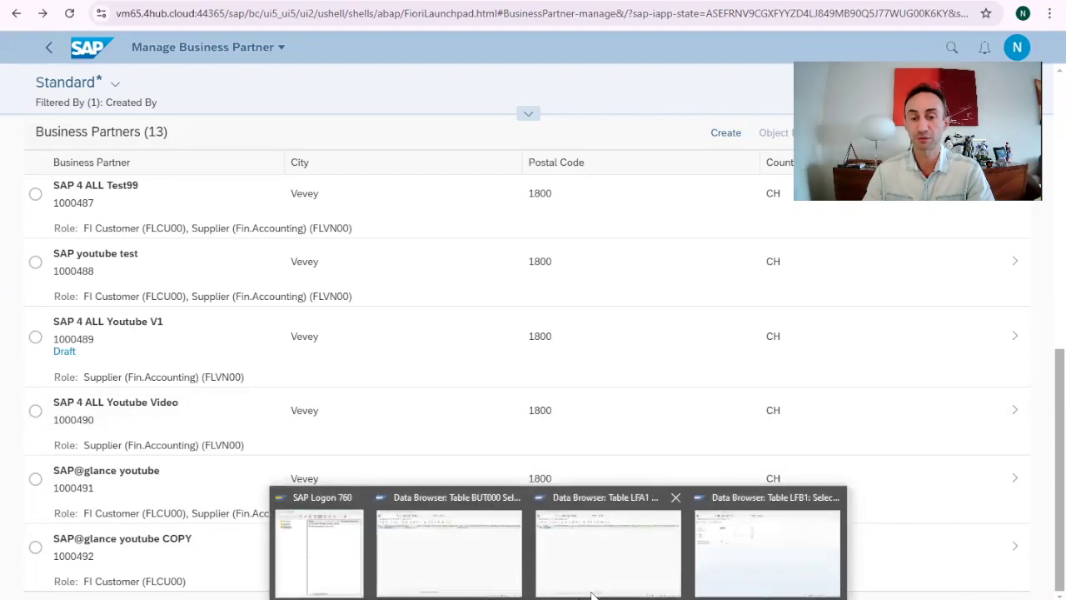
Step: Reopen partner 1000491 in the browser and put it into edit mode
left_click(745, 569)
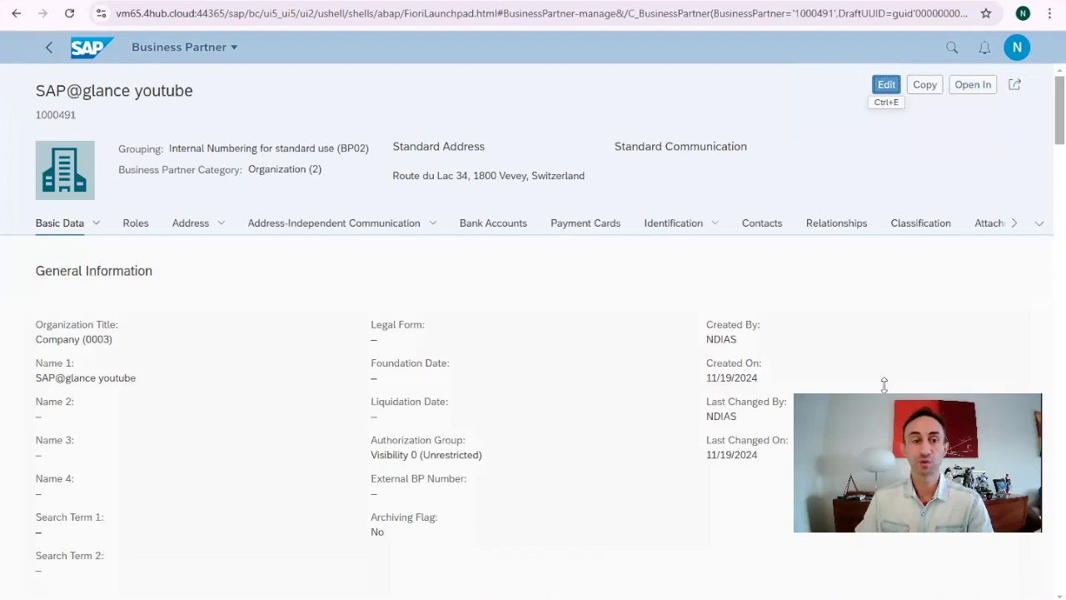
scroll(129, 234, "down", 2)
scroll(133, 259, "down", 6)
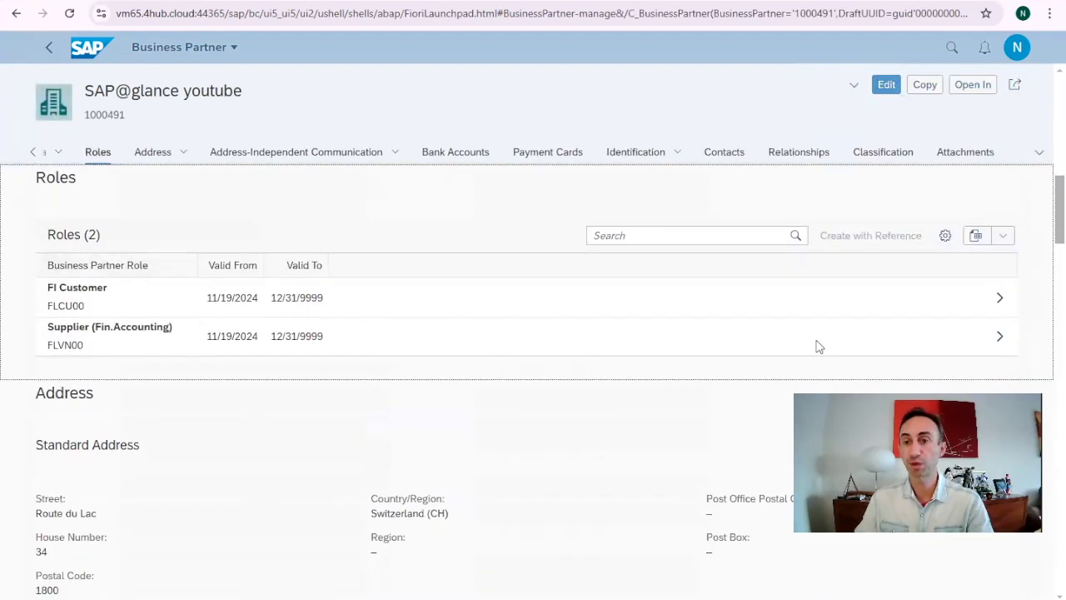
left_click(886, 84)
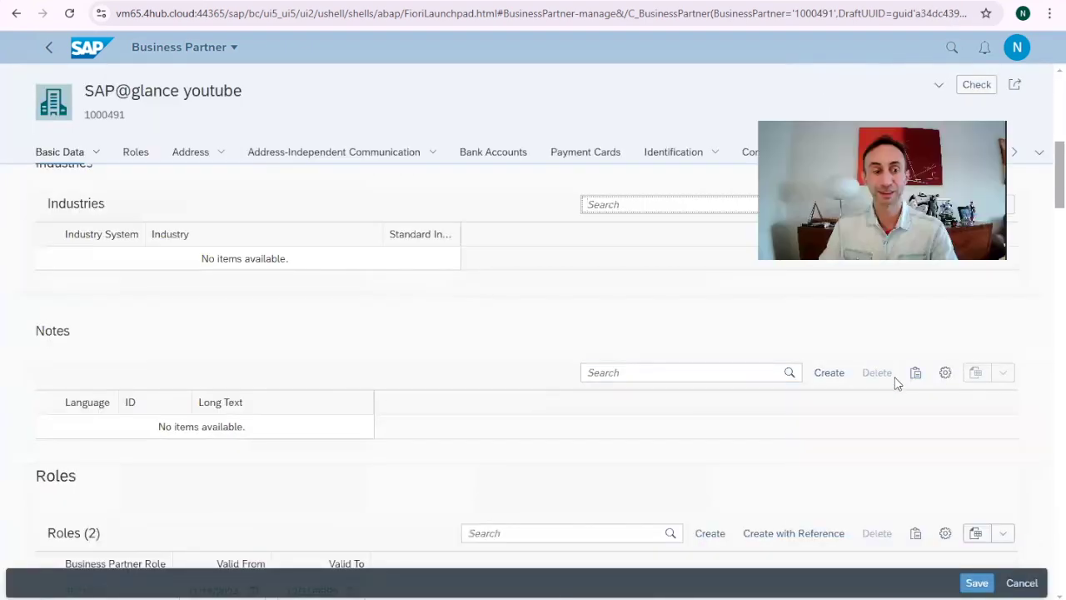
Step: Open the FLVN00 supplier role details and go to its empty Company Codes section
scroll(688, 354, "down", 2)
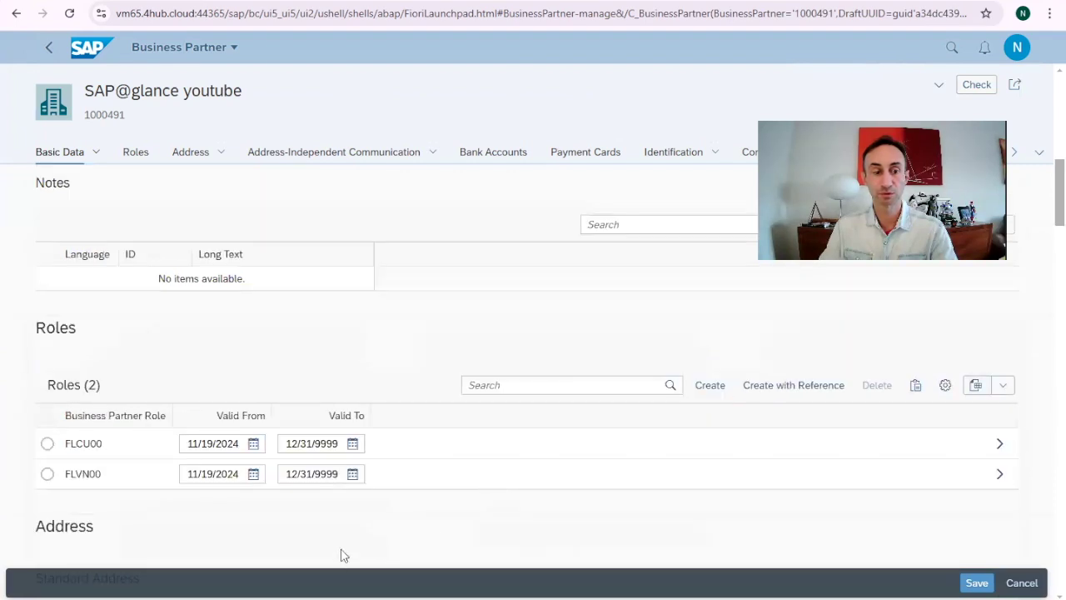
left_click(1000, 474)
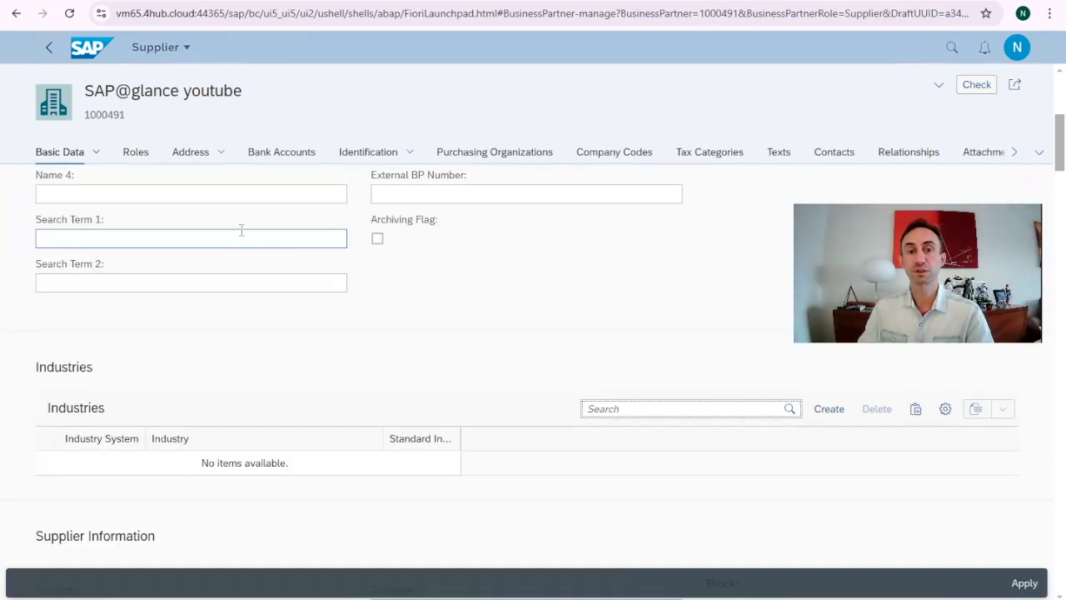
left_click(297, 158)
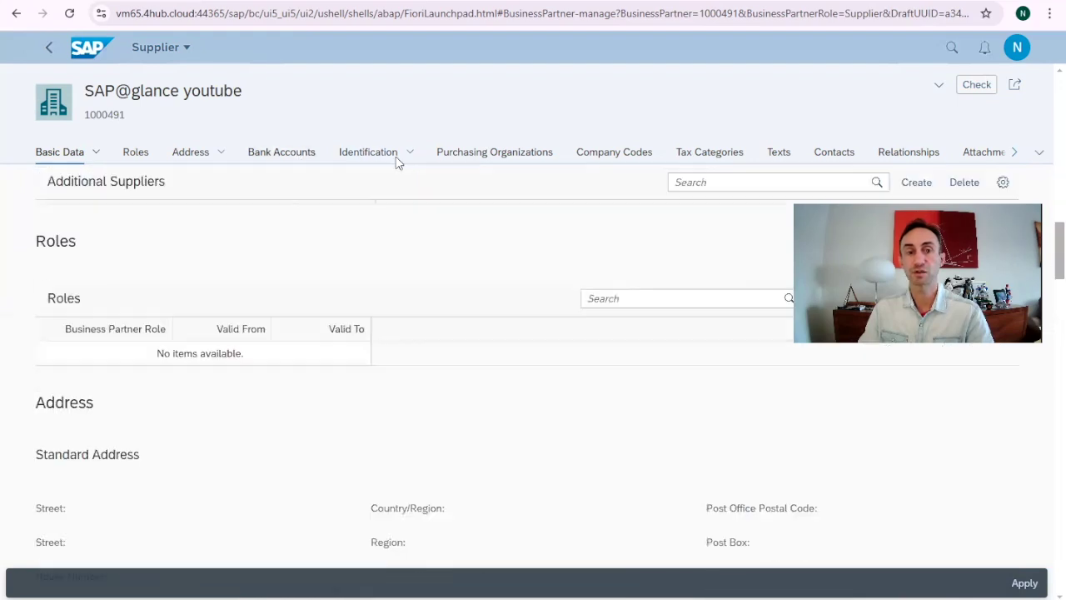
left_click(495, 153)
left_click(593, 158)
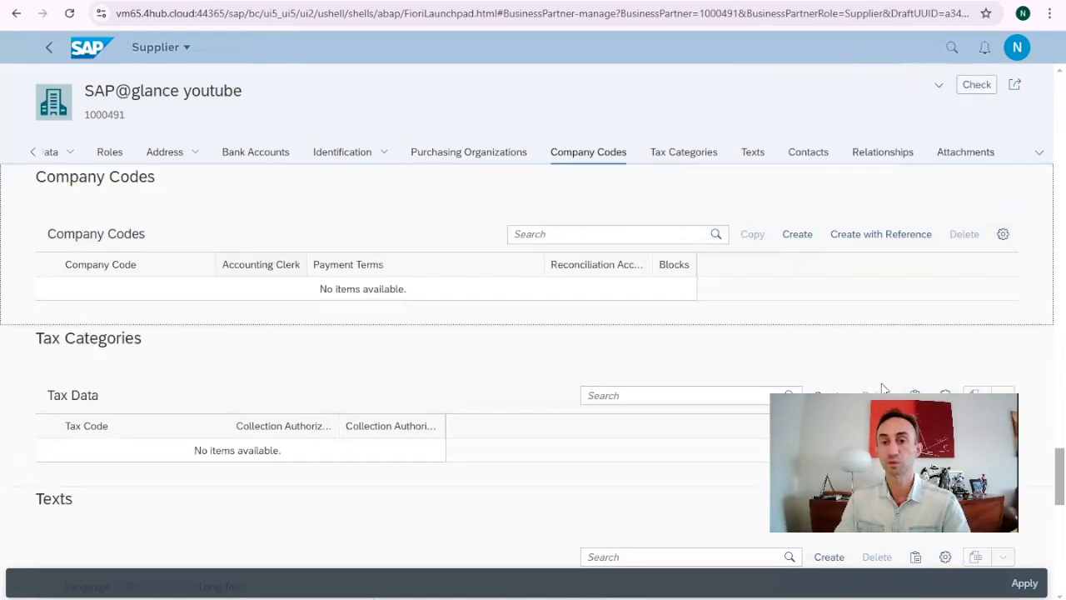
Step: Add company code DE99 with reconciliation account 12110000, then check and save partner 1000491
left_click(792, 236)
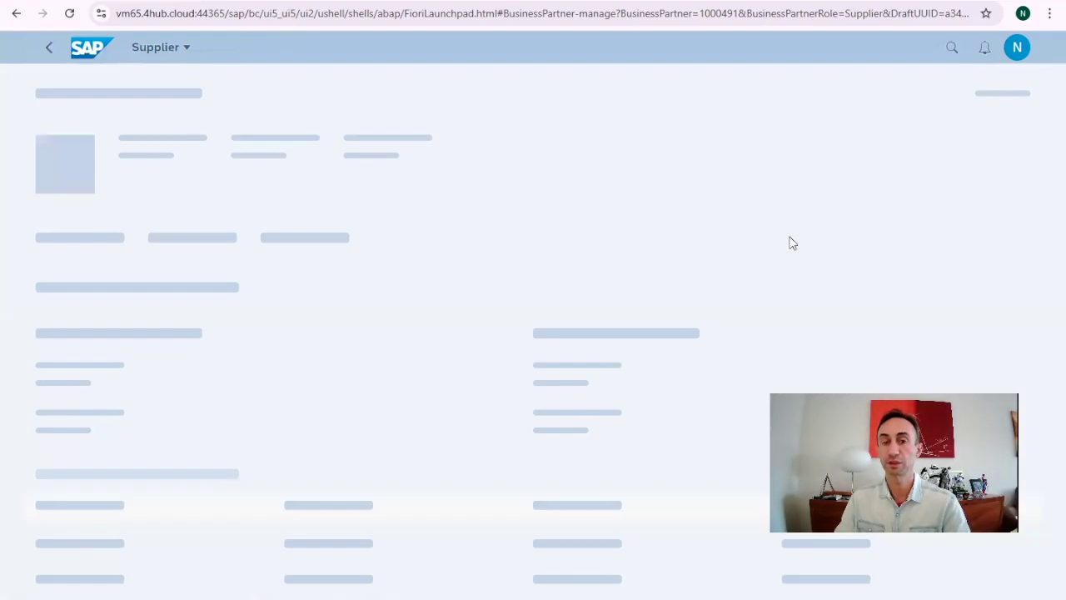
type("DE99")
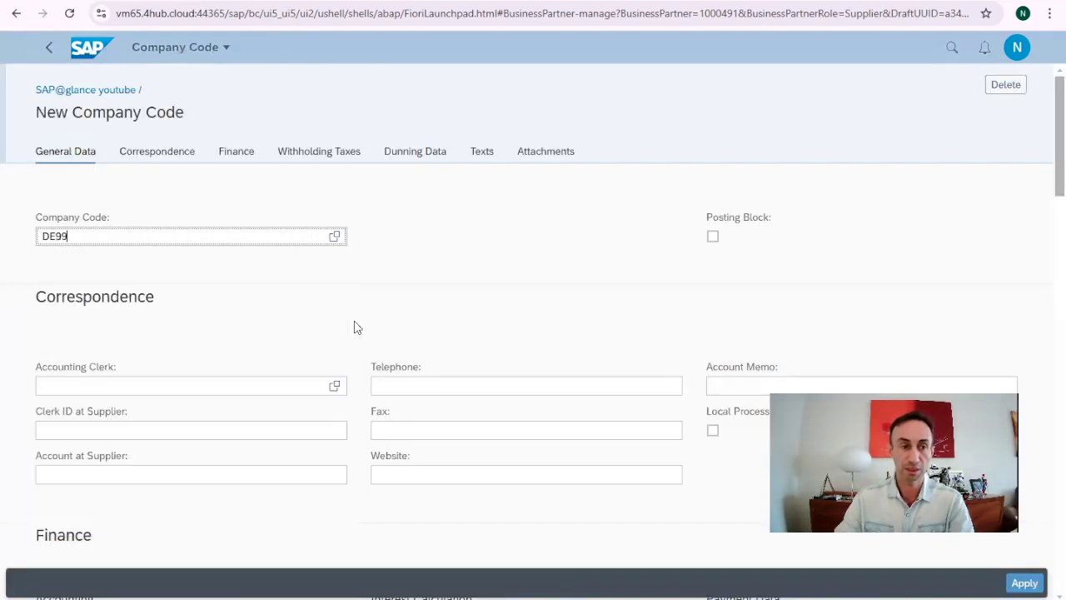
scroll(352, 326, "down", 3)
scroll(290, 361, "down", 1)
left_click(290, 352)
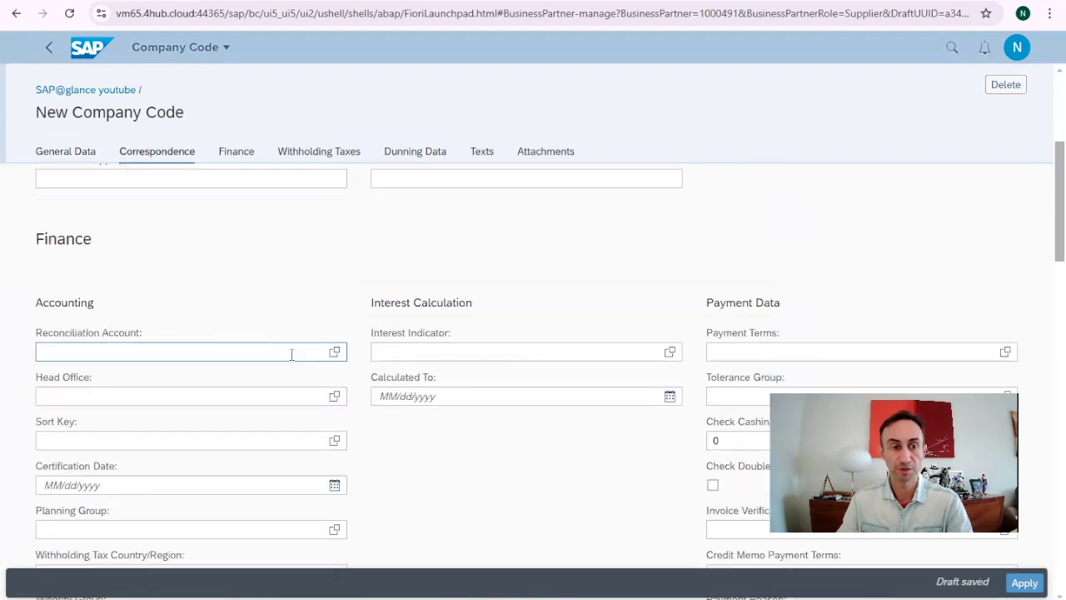
left_click(336, 352)
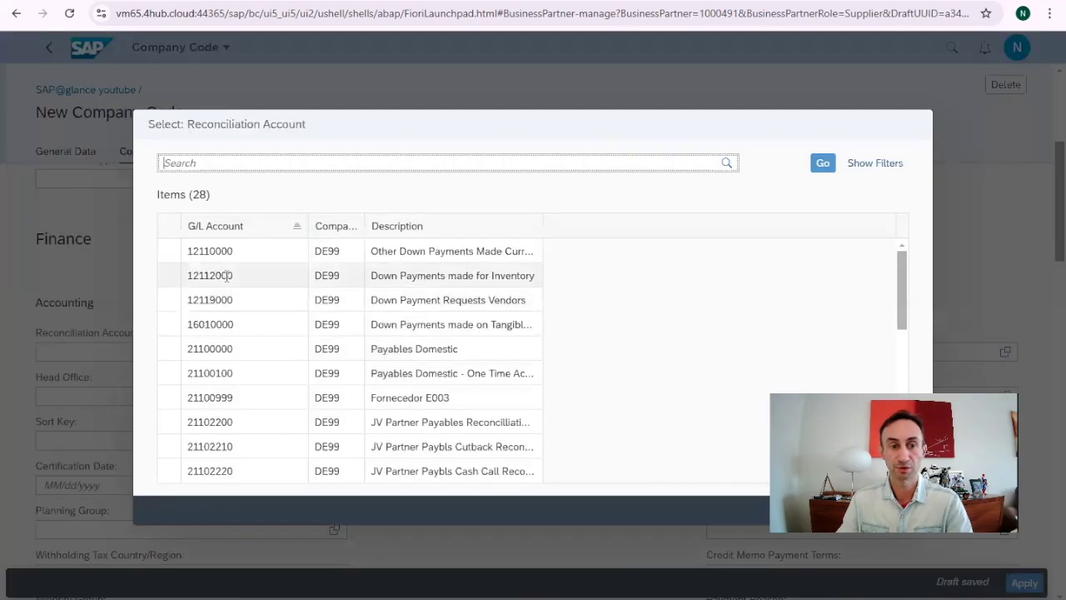
left_click(241, 250)
left_click(1025, 582)
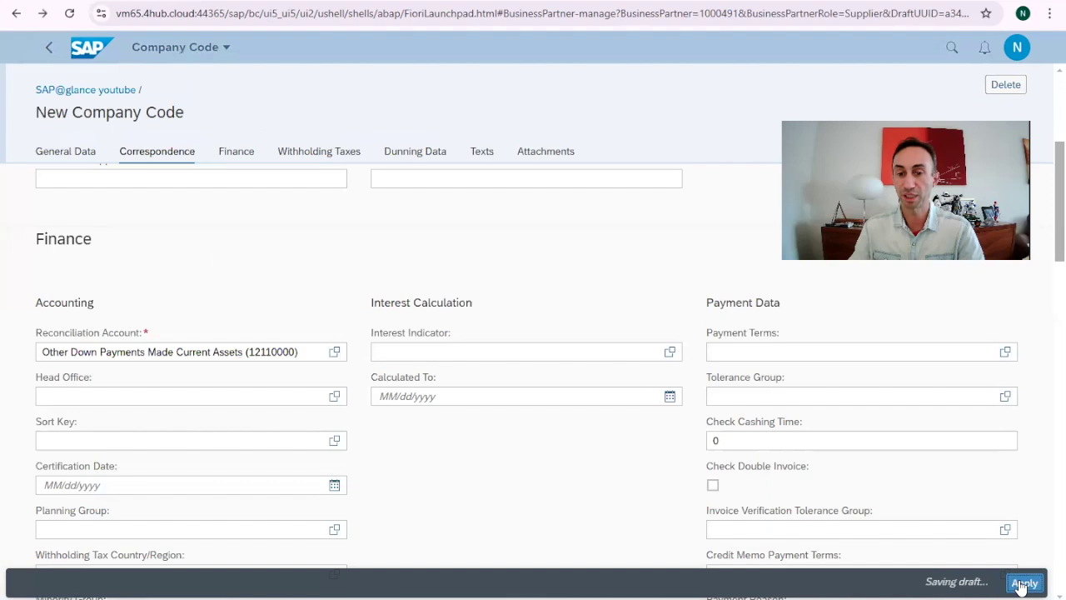
left_click(976, 86)
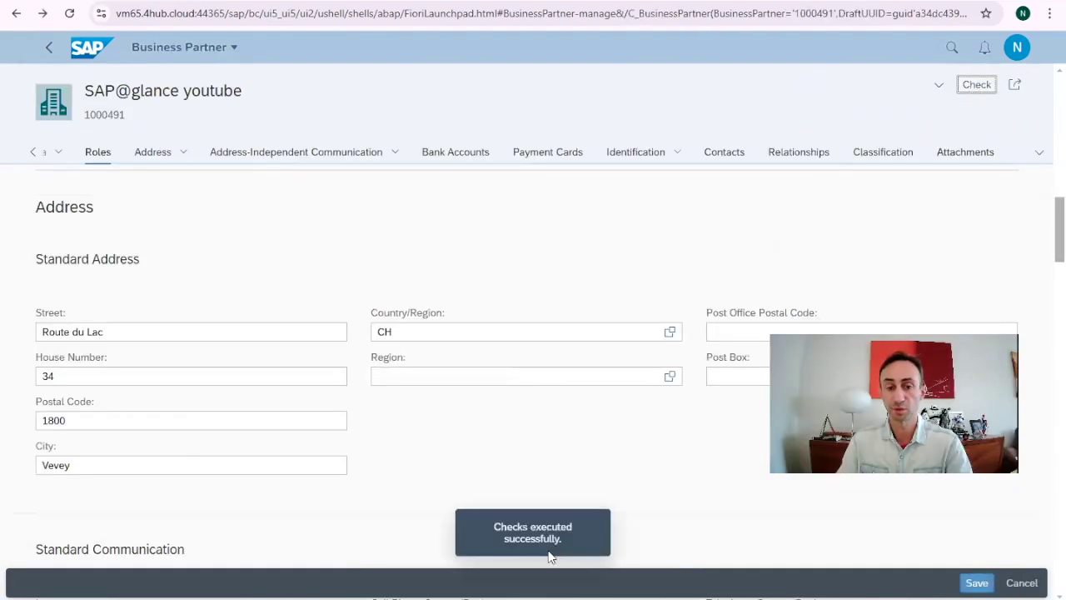
left_click(977, 583)
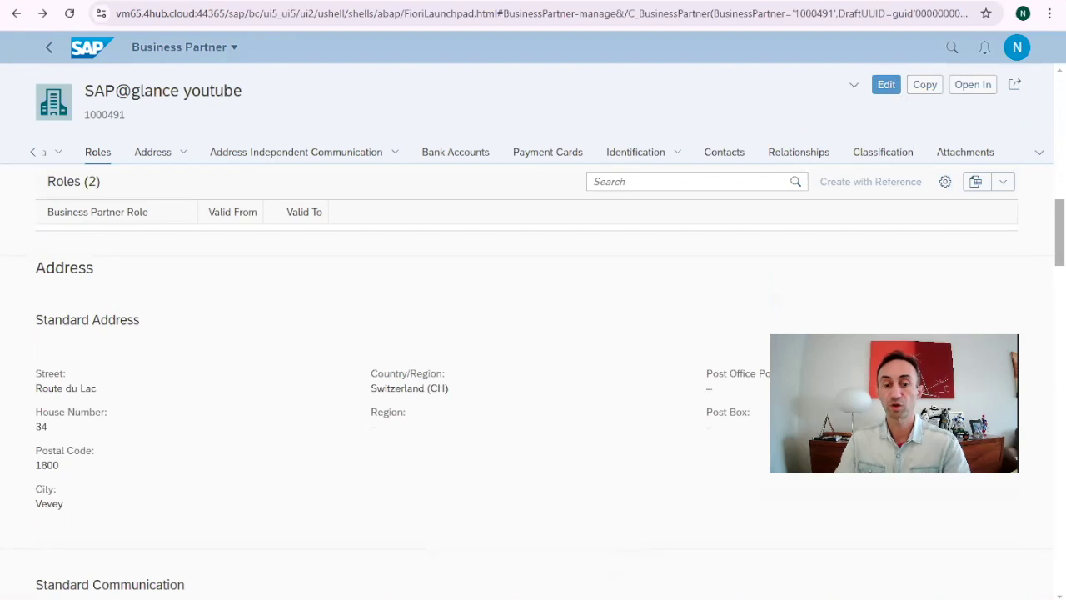
Step: Recount and list LFB1 entries for supplier 1000491, now one record in DE99
left_click(758, 525)
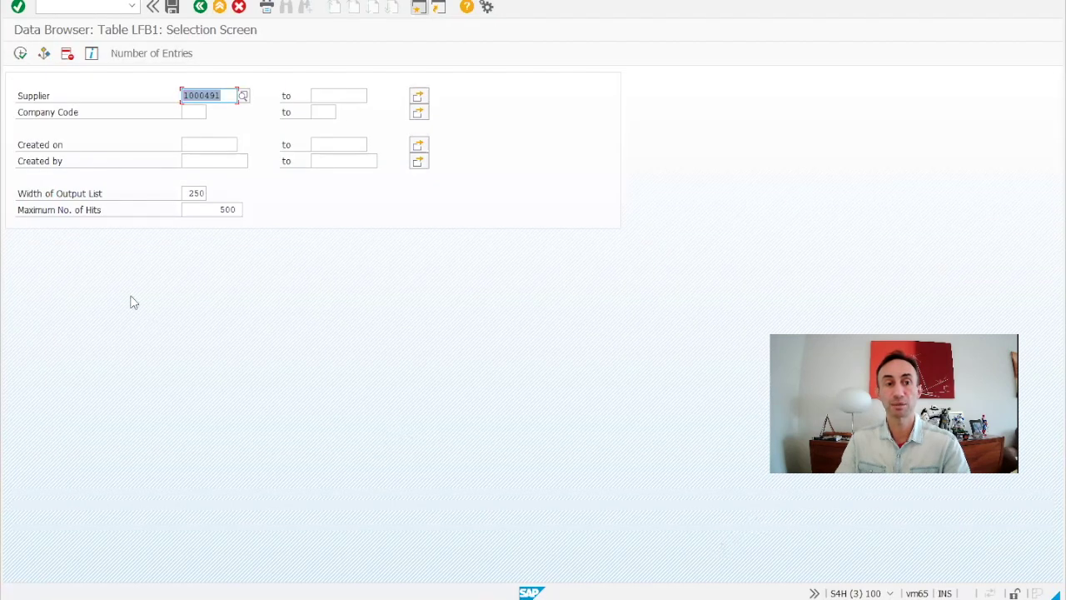
left_click(142, 57)
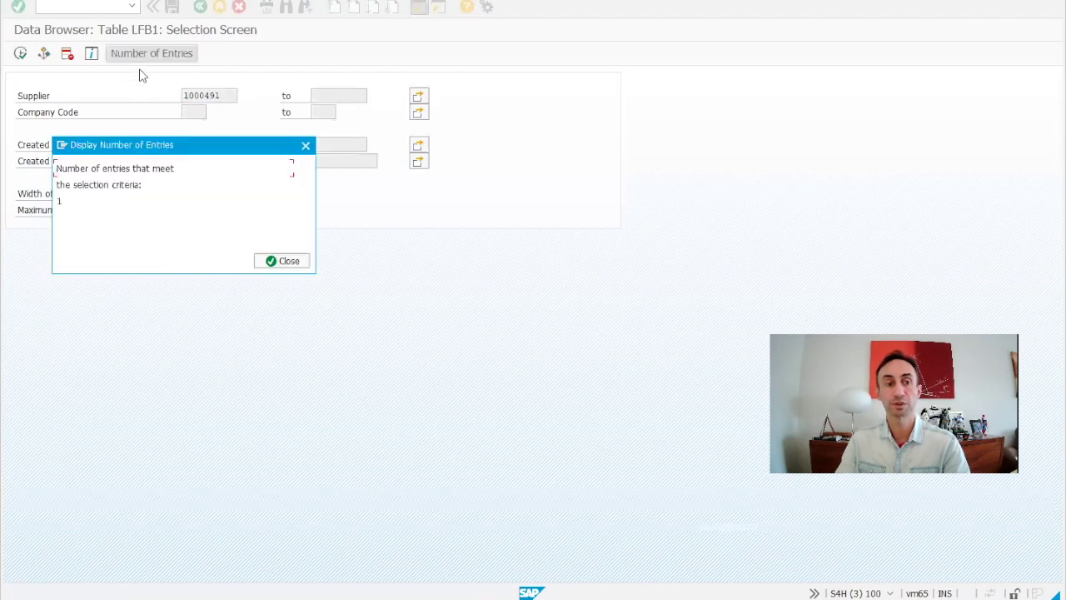
left_click(285, 262)
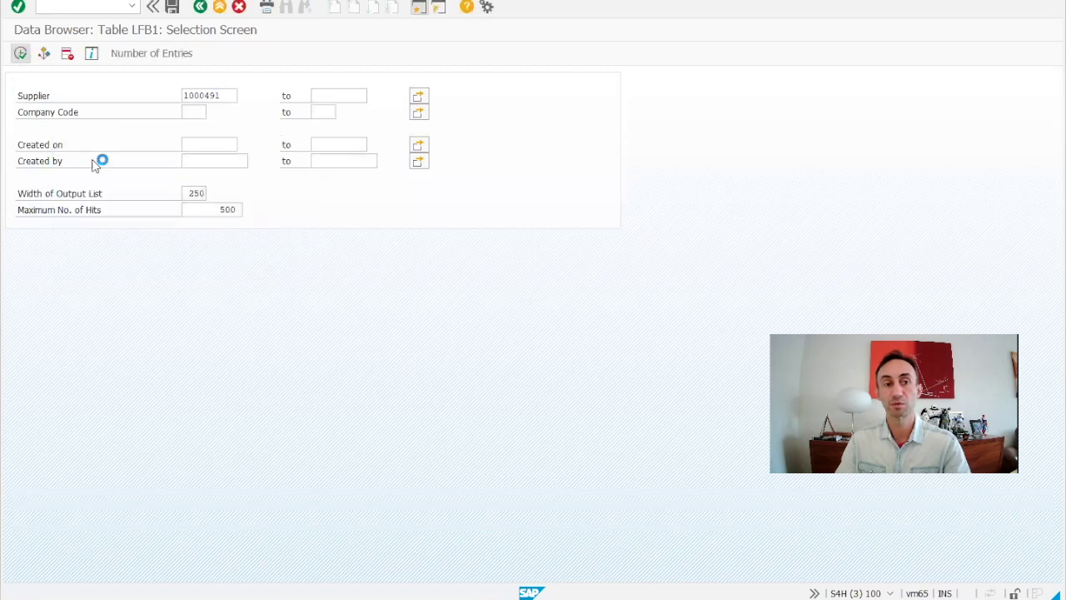
key("F8")
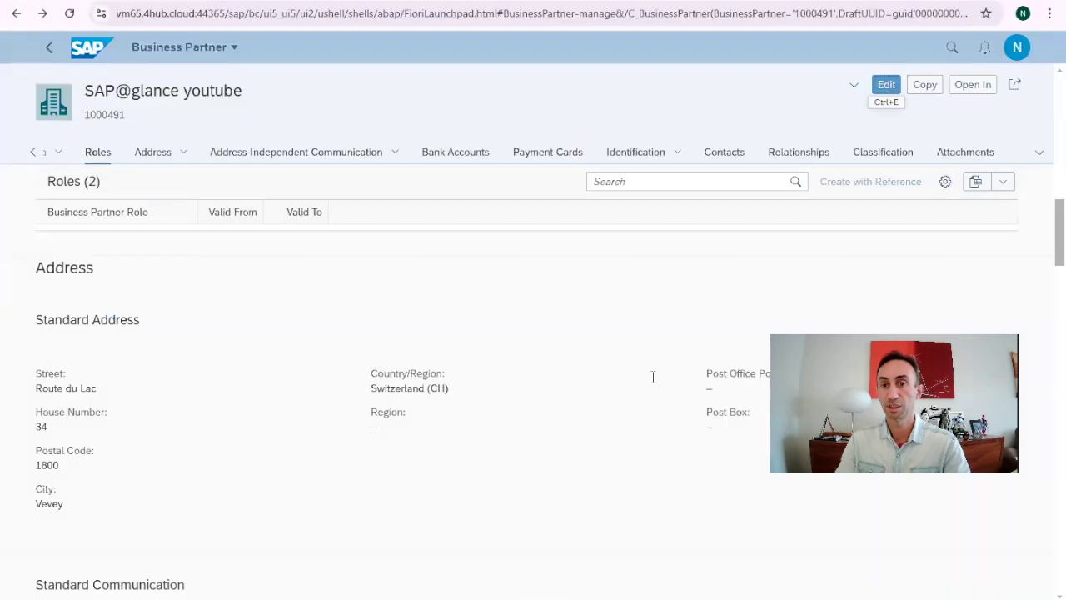
Step: Put the partner in edit mode and open the supplier role's Company Codes section
left_click(886, 86)
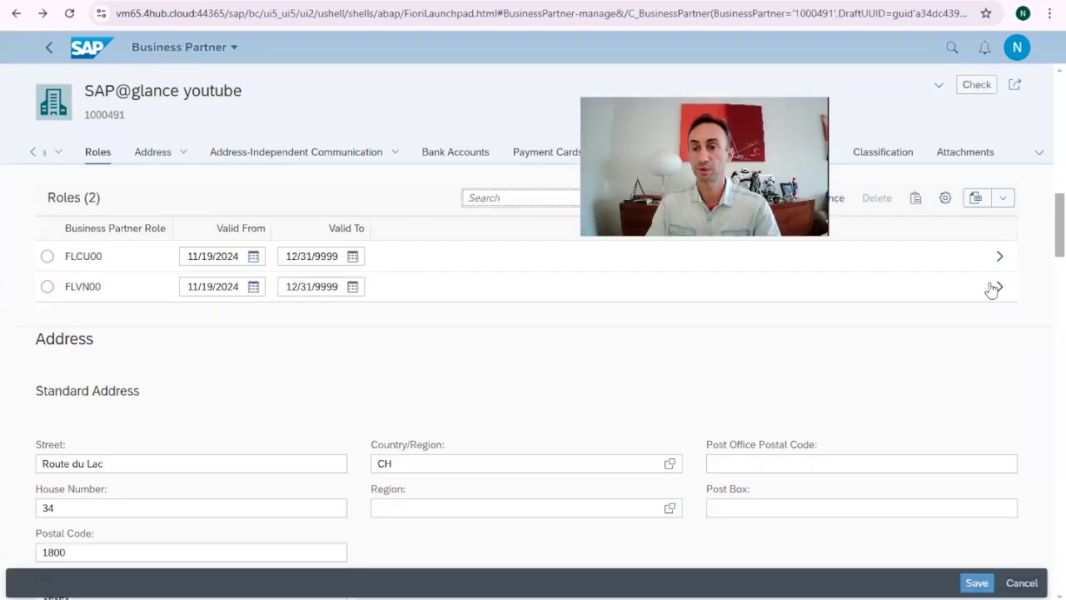
left_click(996, 288)
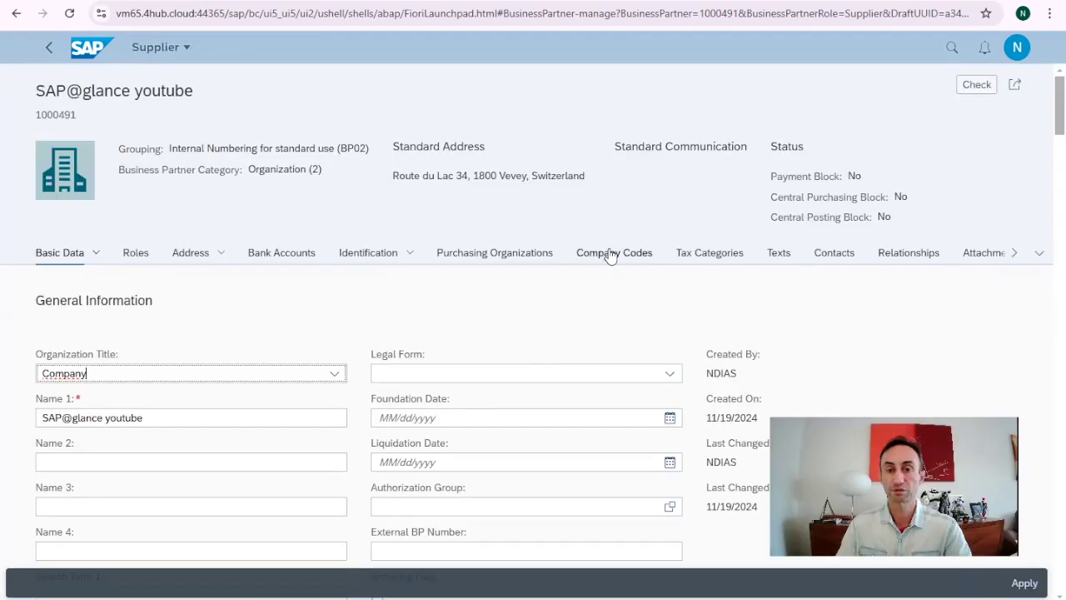
left_click(614, 253)
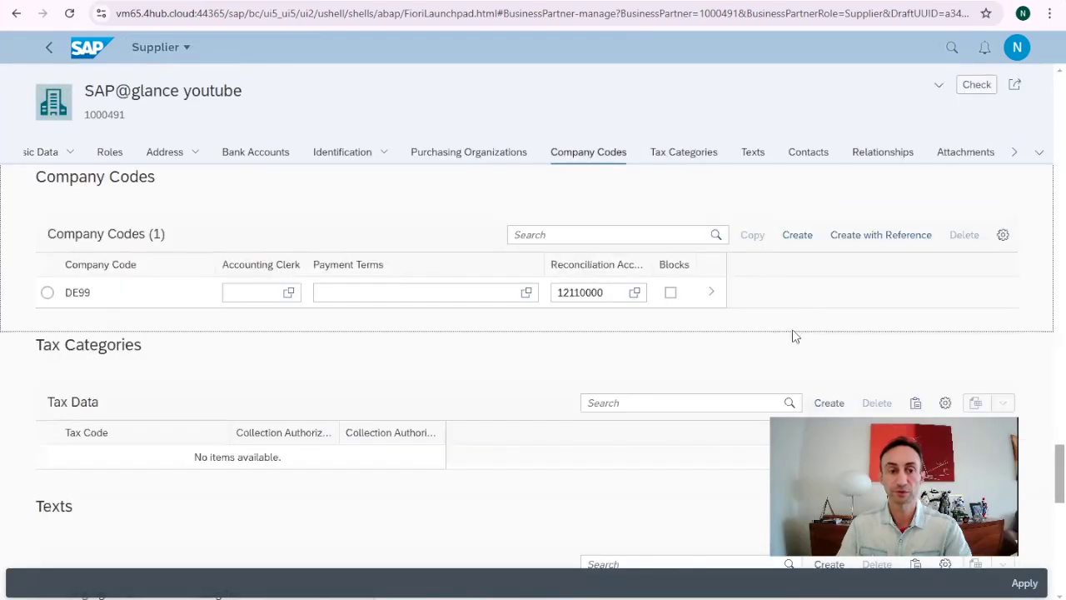
Step: Add company code S400 with reconciliation account 12110000, then check and save
left_click(796, 236)
scroll(324, 343, "down", 5)
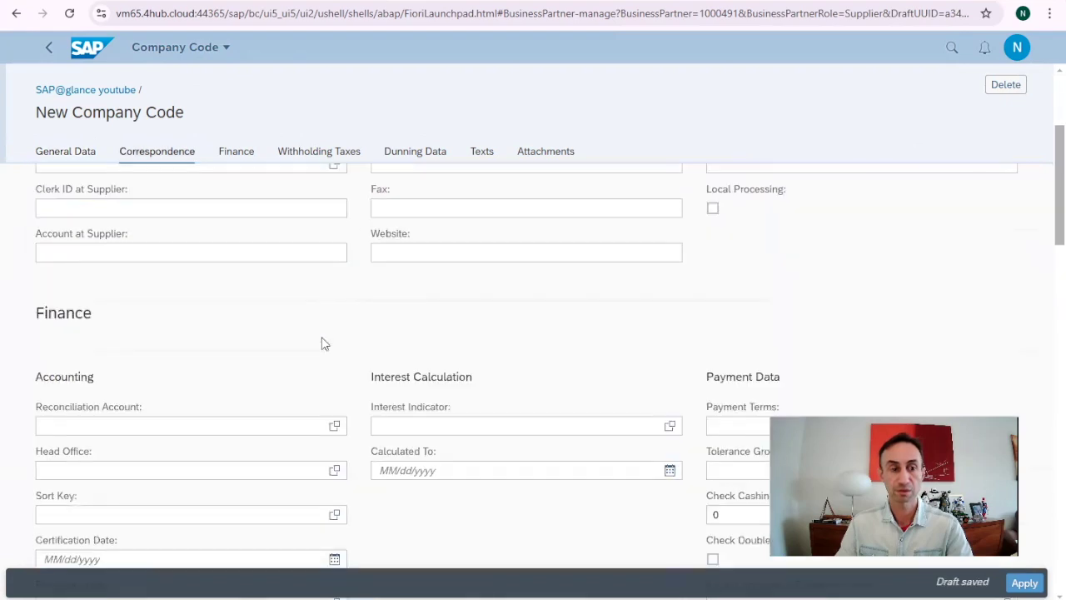
scroll(324, 343, "down", 1)
left_click(334, 350)
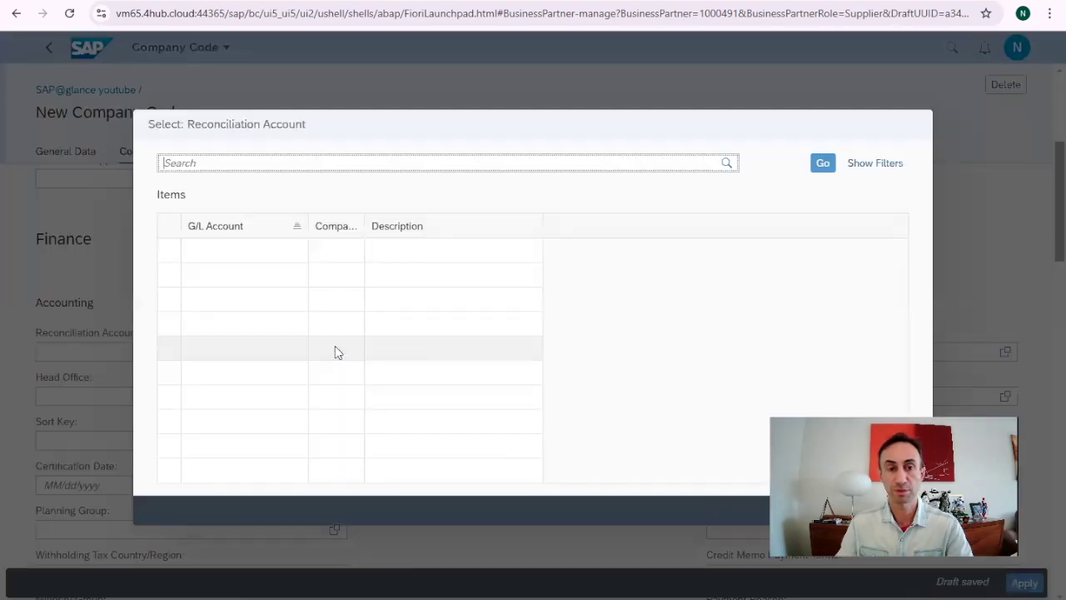
left_click(223, 253)
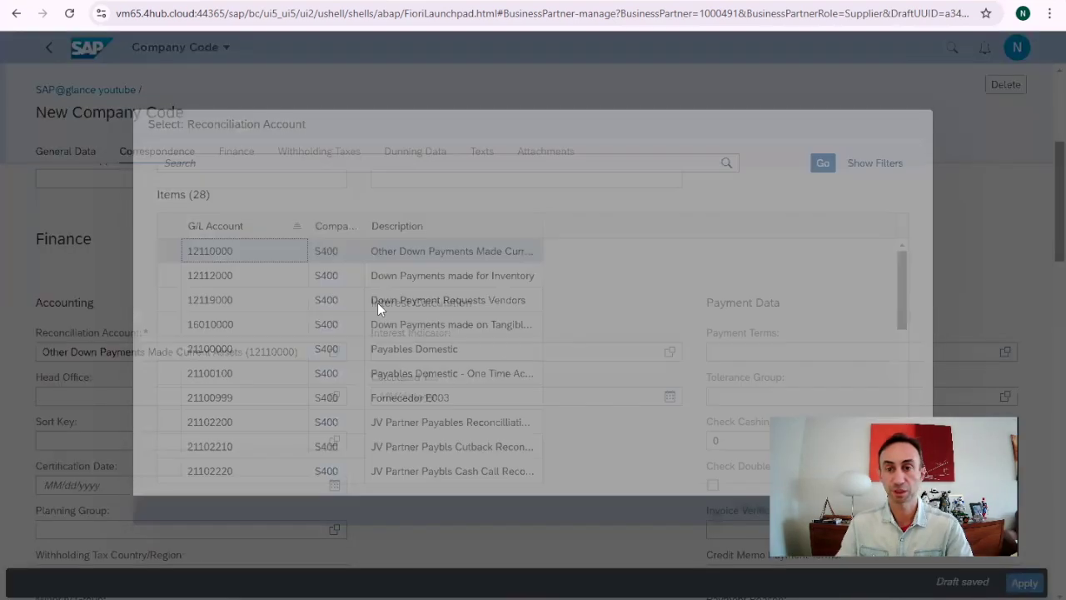
left_click(1025, 583)
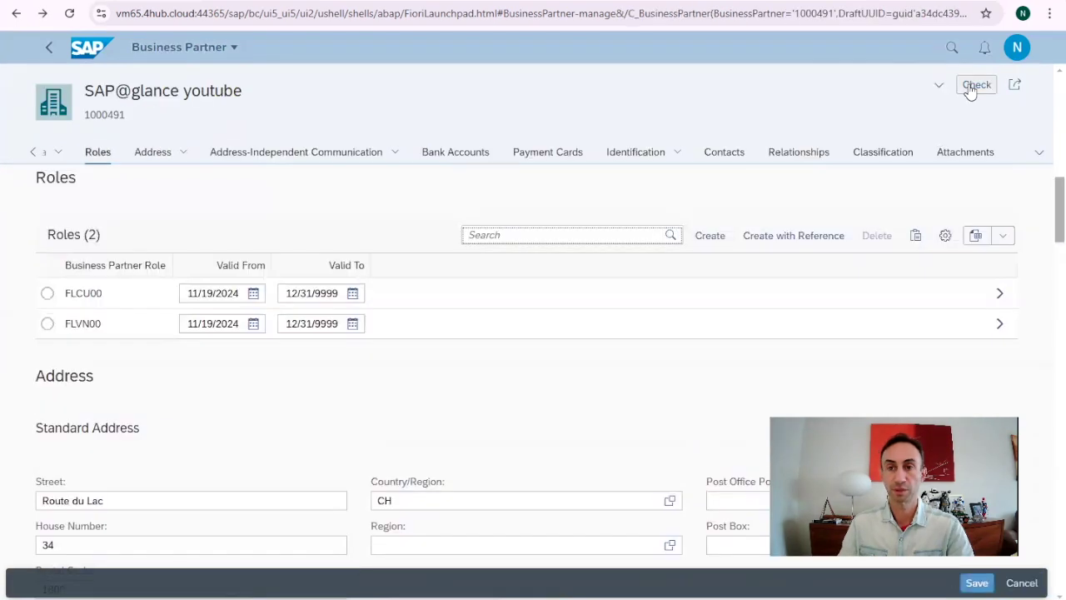
left_click(971, 90)
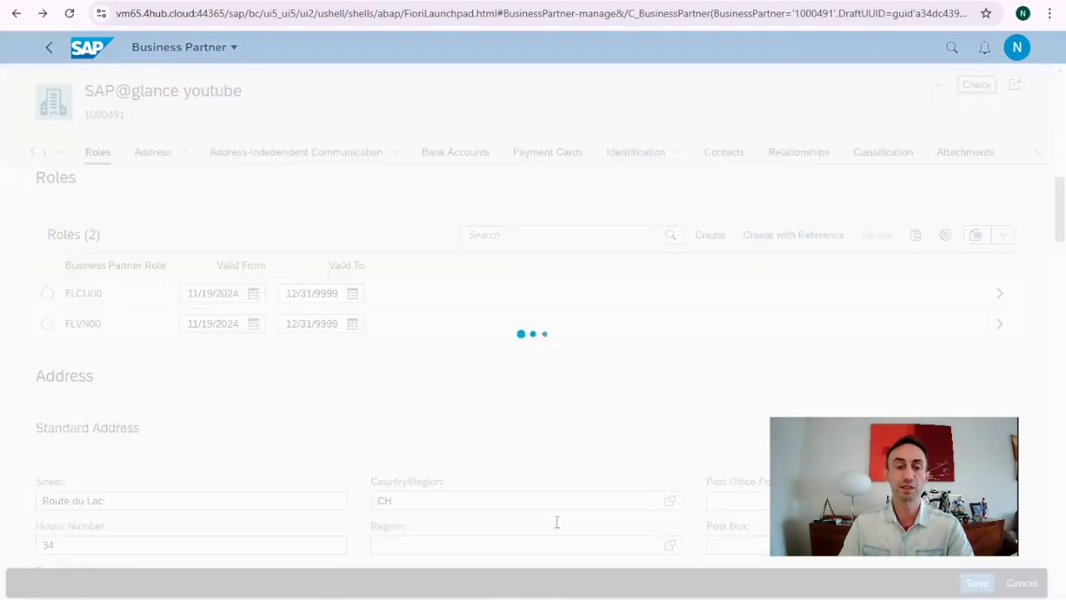
left_click(976, 582)
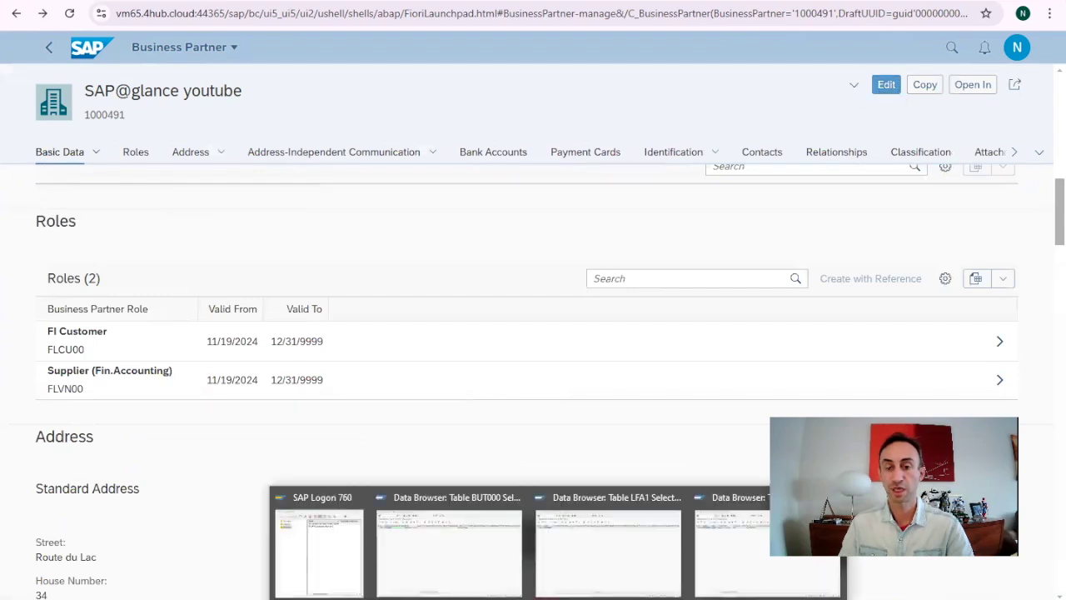
left_click(752, 519)
left_click(68, 54)
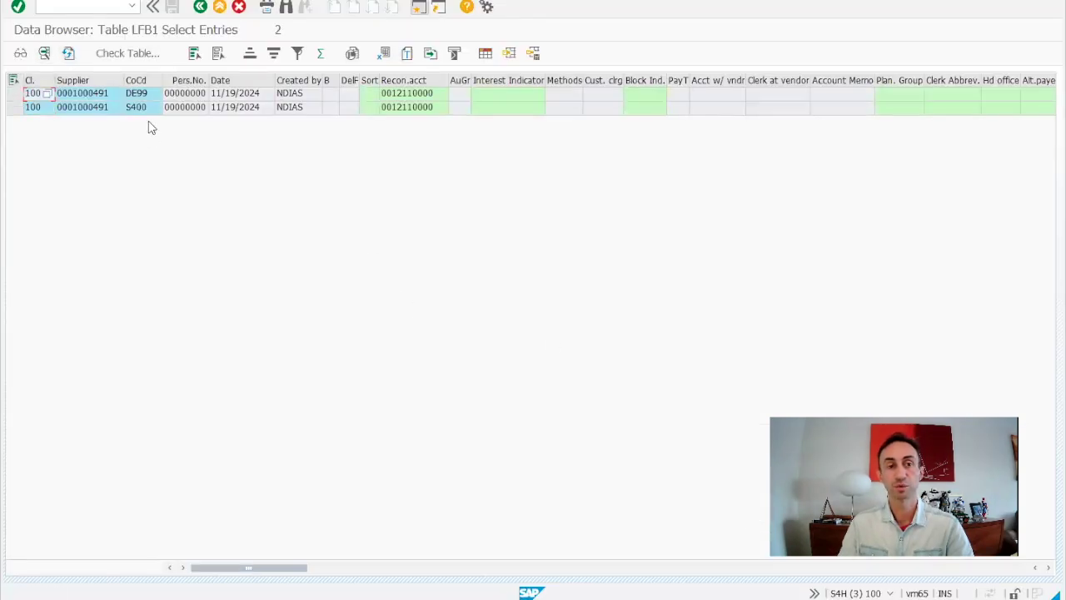
left_click(134, 110)
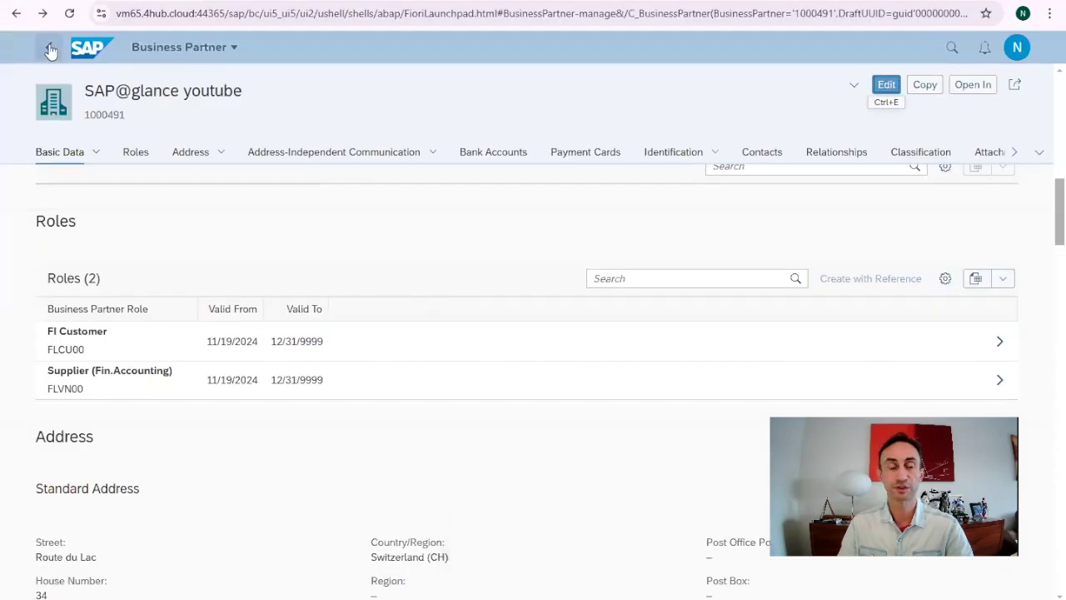
Step: Go back to the Business Partners list and select the SAP 4 ALL partner
left_click(50, 50)
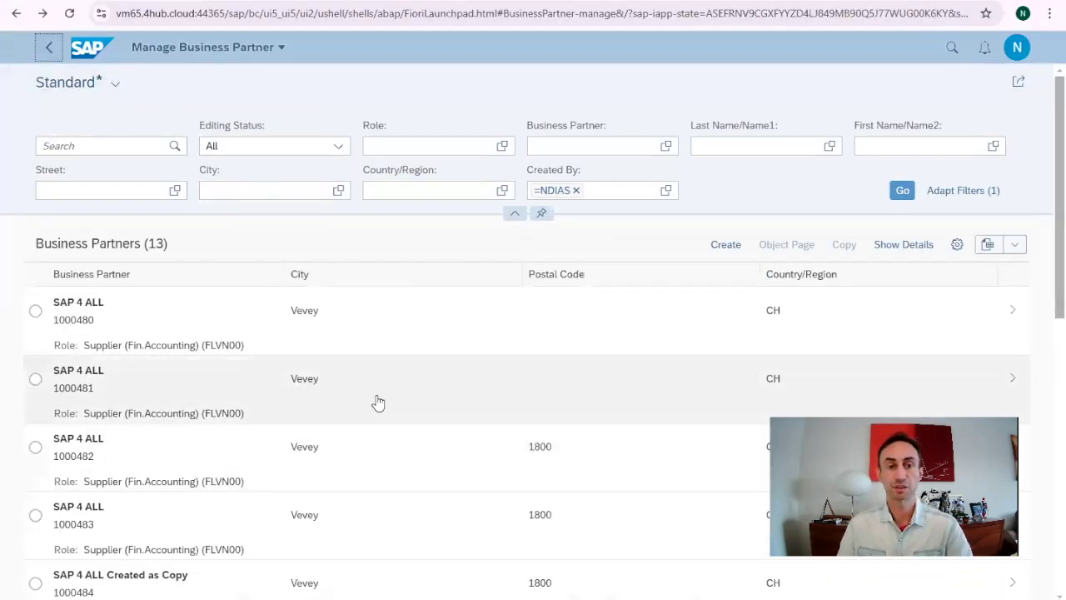
left_click(35, 309)
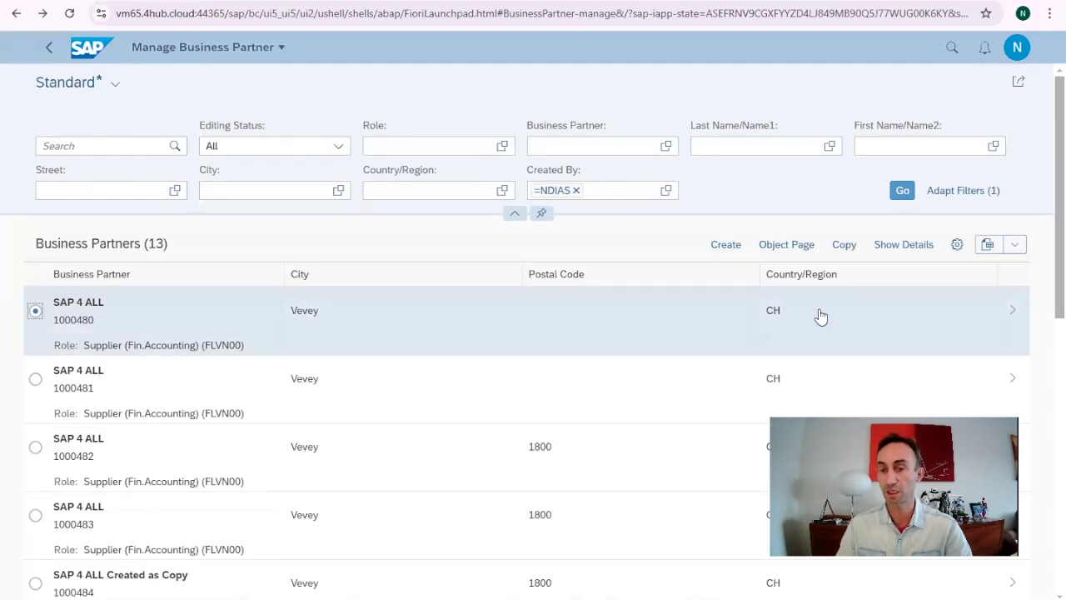
Step: Copy SAP 4 ALL and rename Name 1 of the copy to 'SAP @ Glance'
left_click(844, 245)
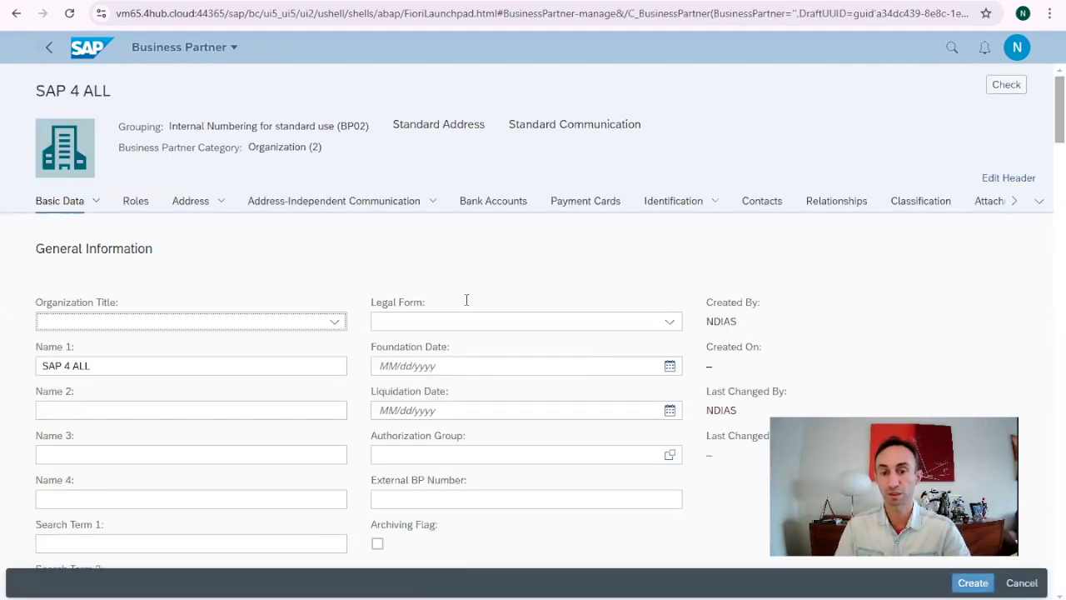
scroll(489, 284, "down", 1)
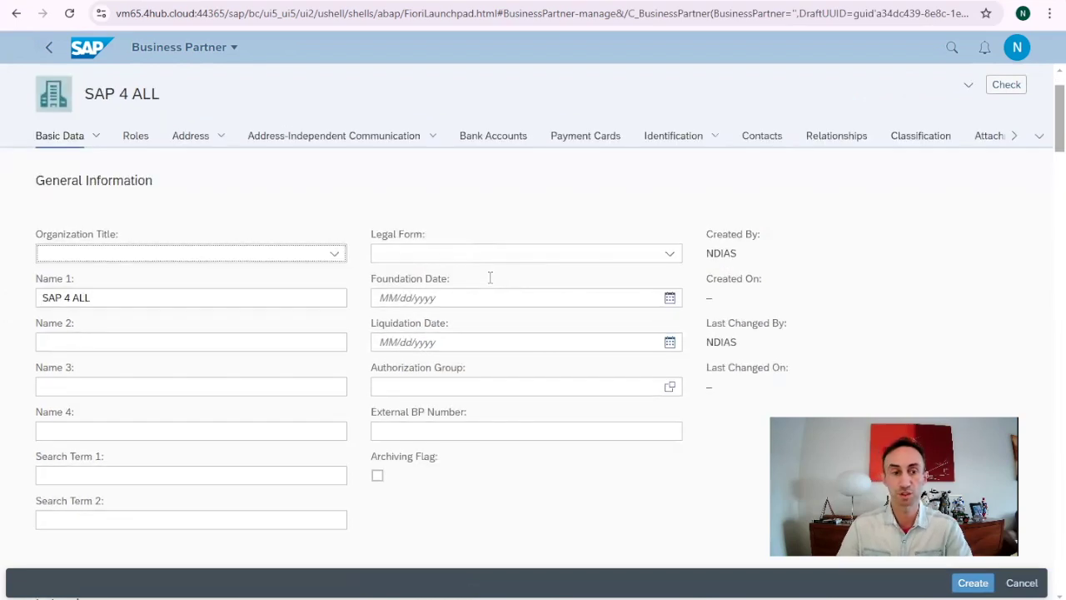
left_click(99, 298)
key("BackSpace")
key("BackSpace")
key("BackSpace")
key("BackSpace")
key("BackSpace")
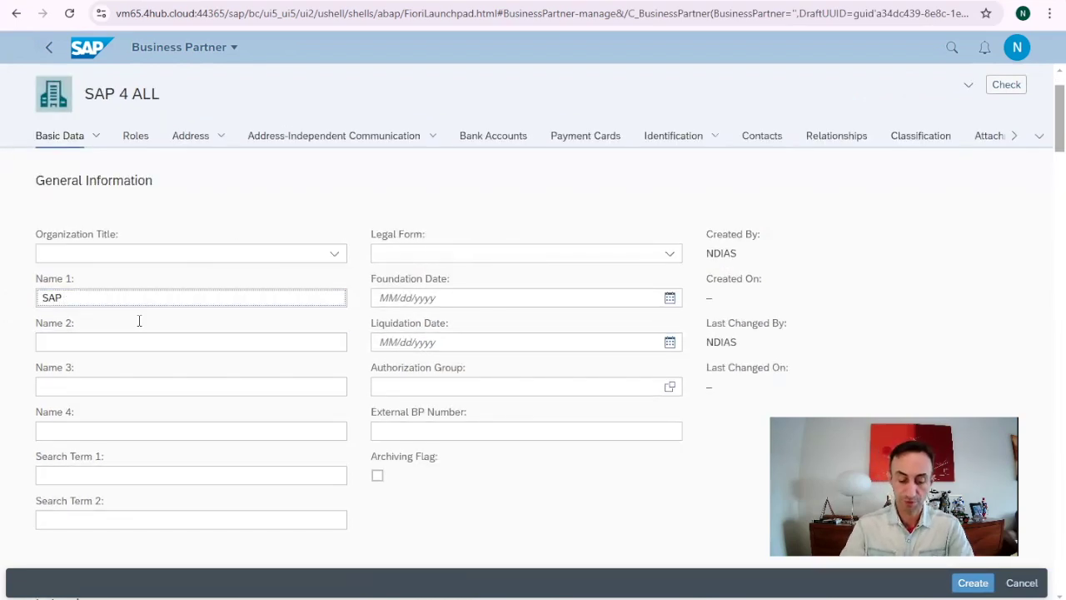
type("@ Glan")
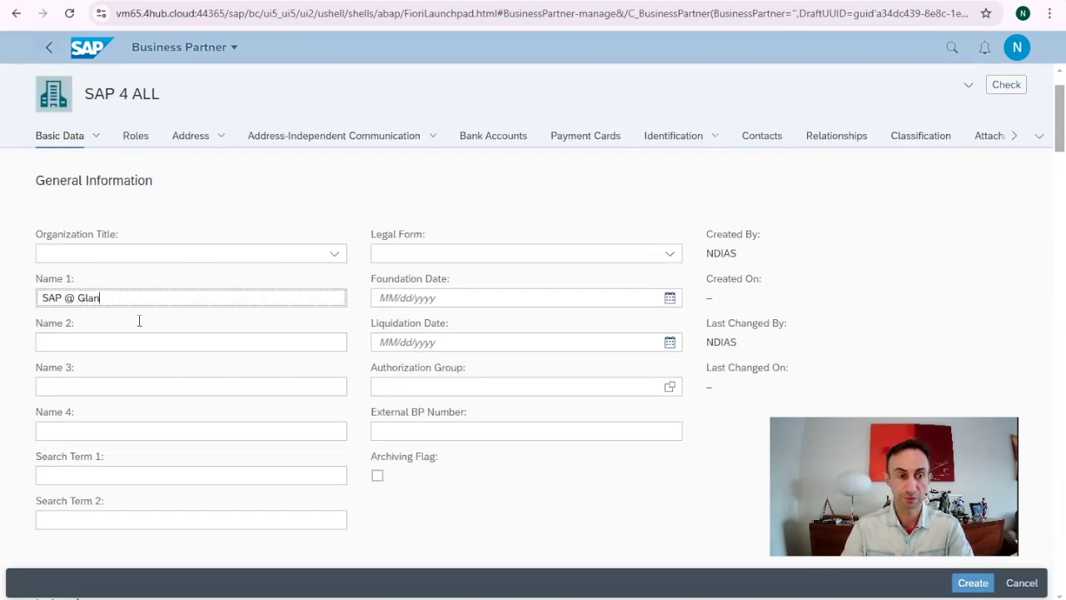
type("z")
scroll(242, 350, "down", 10)
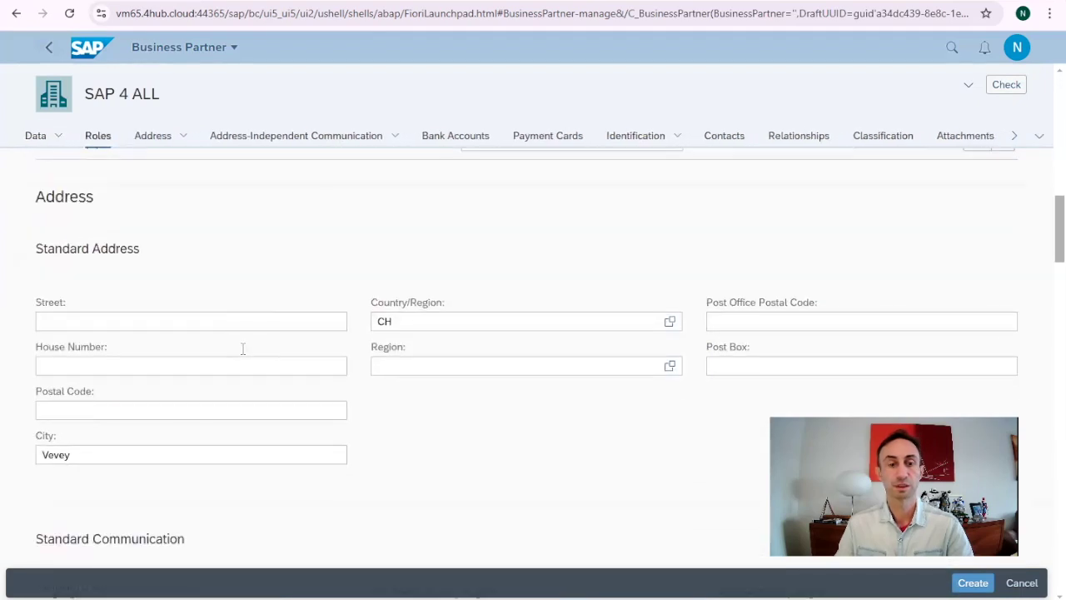
Step: Fill in the street address and the postal code 1800 for Vevey
left_click(242, 318)
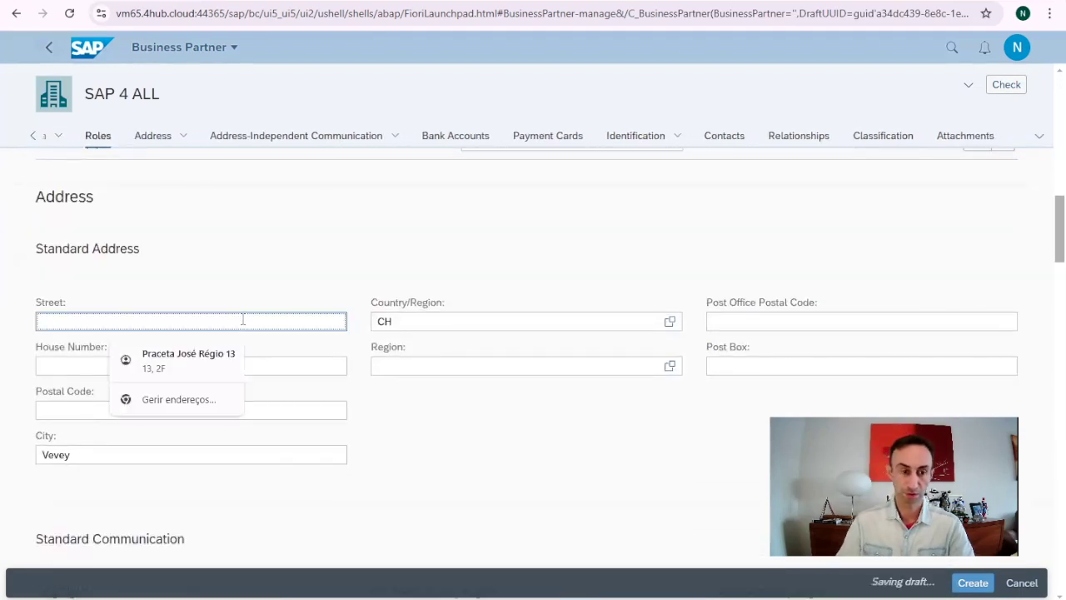
scroll(509, 428, "down", 5)
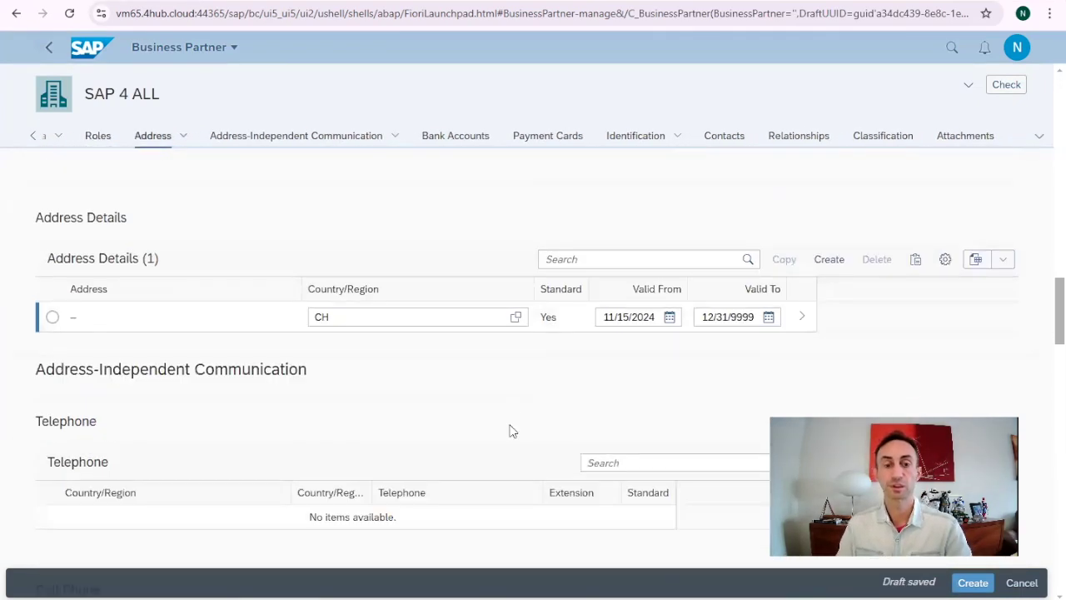
scroll(510, 430, "up", 15)
left_click(319, 352)
scroll(391, 413, "down", 10)
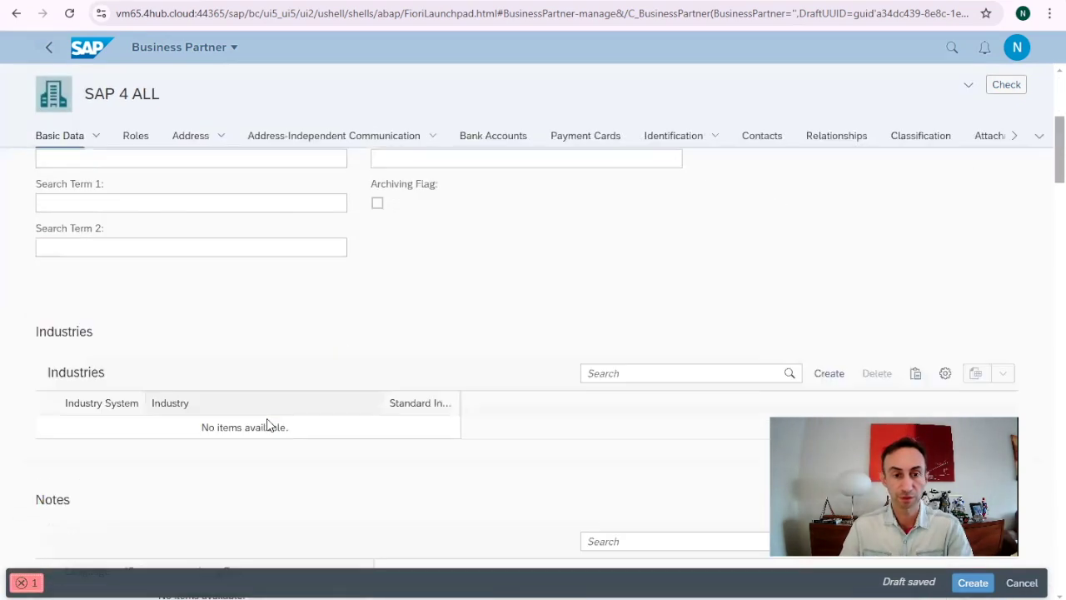
left_click(185, 359)
left_click(185, 358)
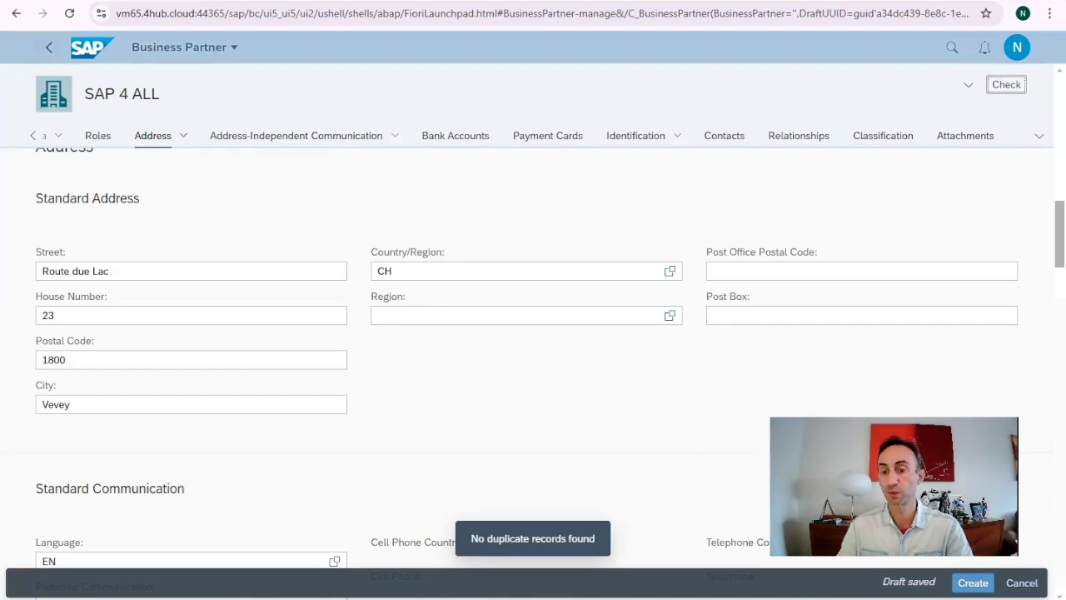
Step: Create partner SAP @ Glance (1000493) and confirm the list now shows 14 partners
left_click(974, 585)
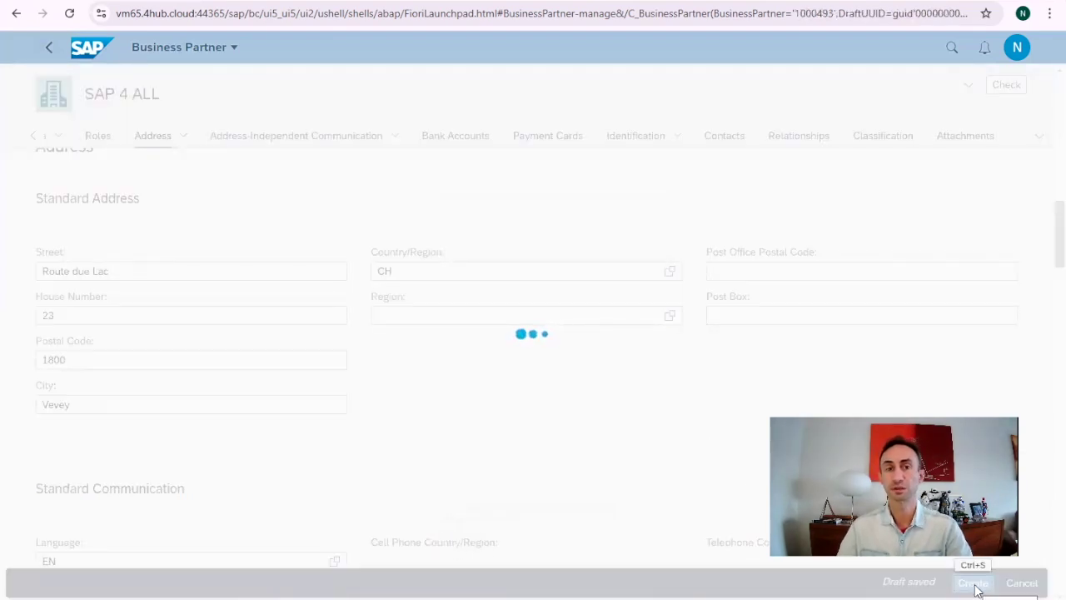
left_click(48, 47)
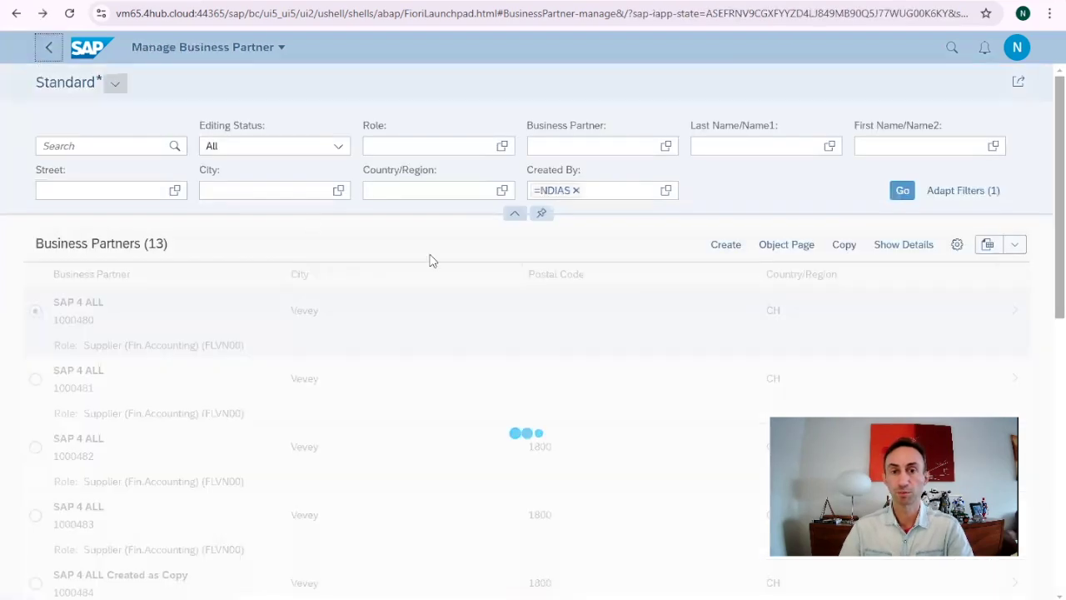
scroll(904, 286, "down", 10)
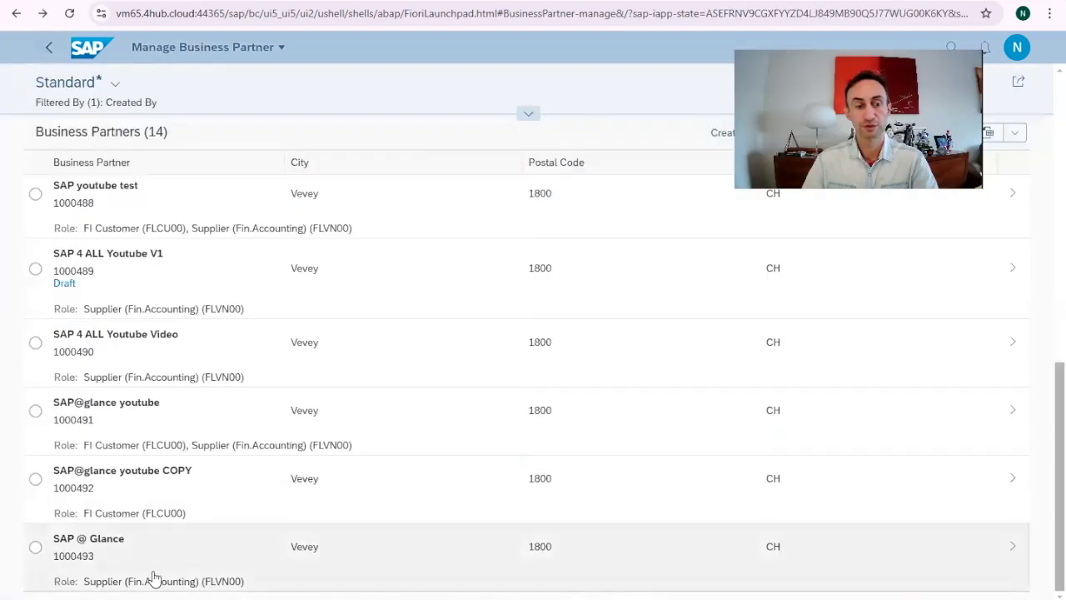